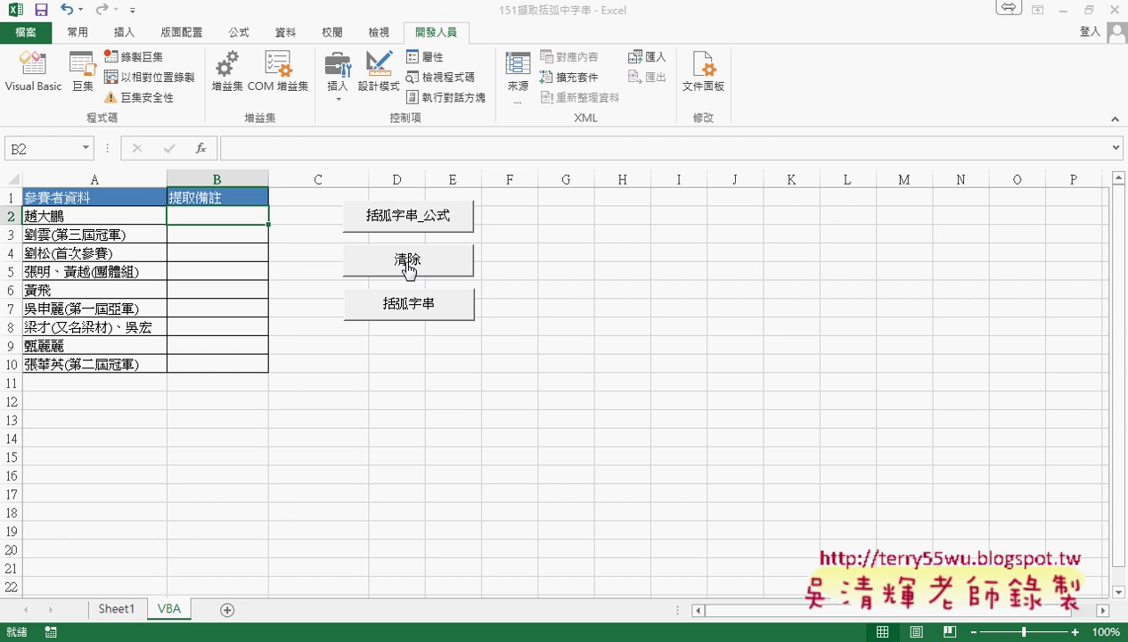
Enter =括弧字串函數(A2) in B2 from the 使用者定義 category, with A2 as 資料
left_click(204, 148)
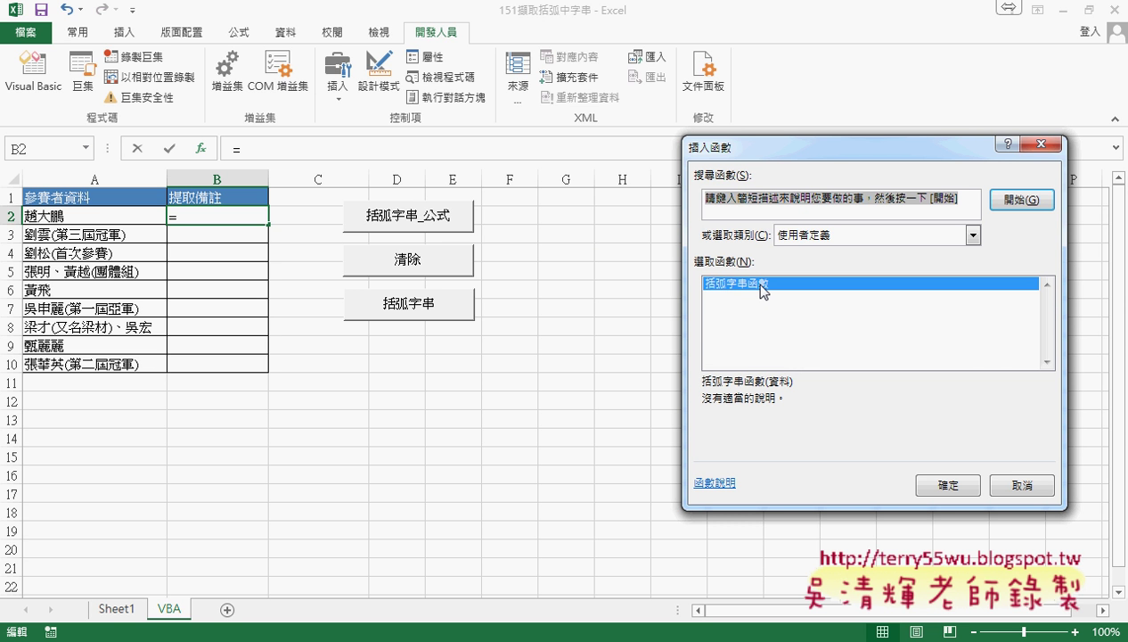
left_click(949, 481)
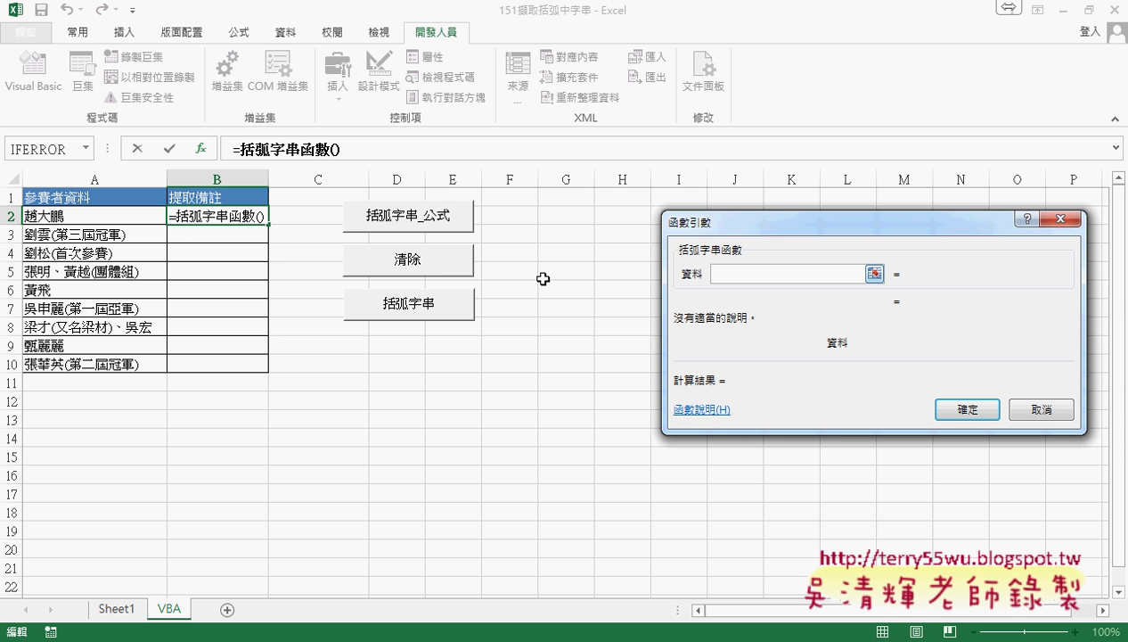
left_click(67, 216)
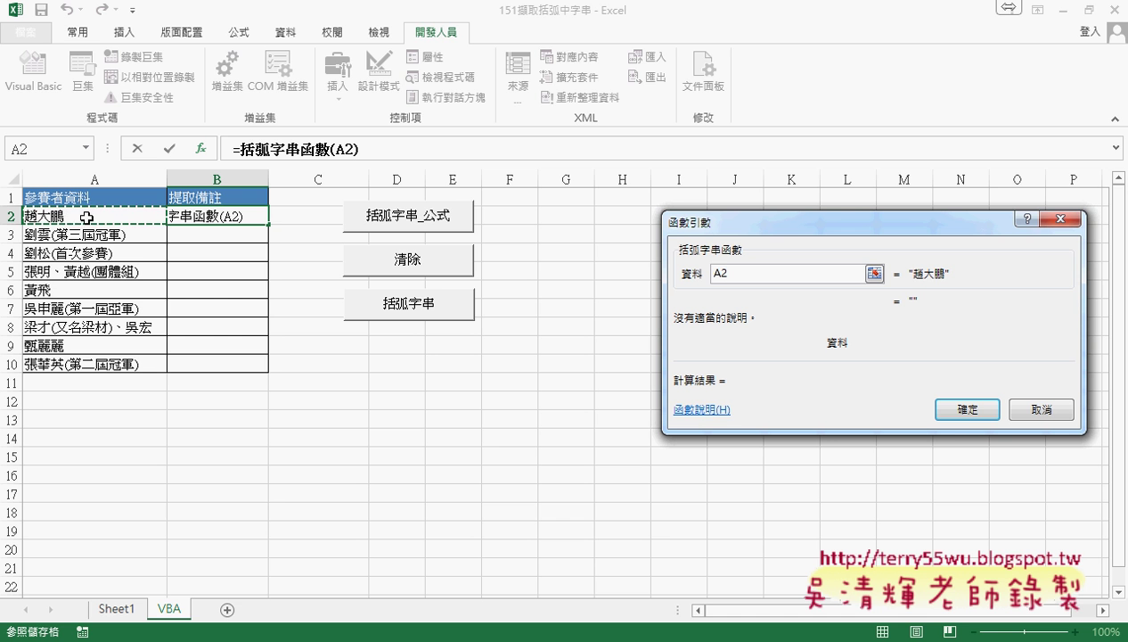
left_click(963, 412)
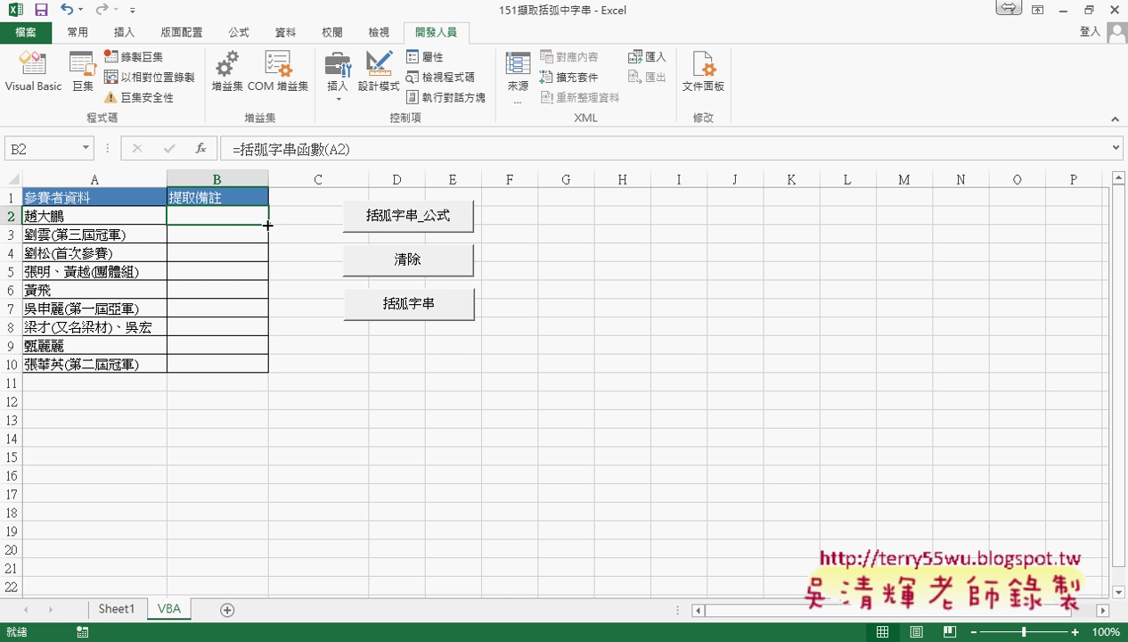
Fill the B2 formula down to B10, check the bracket text, then clear B2:B10
left_click_drag(268, 224, 272, 375)
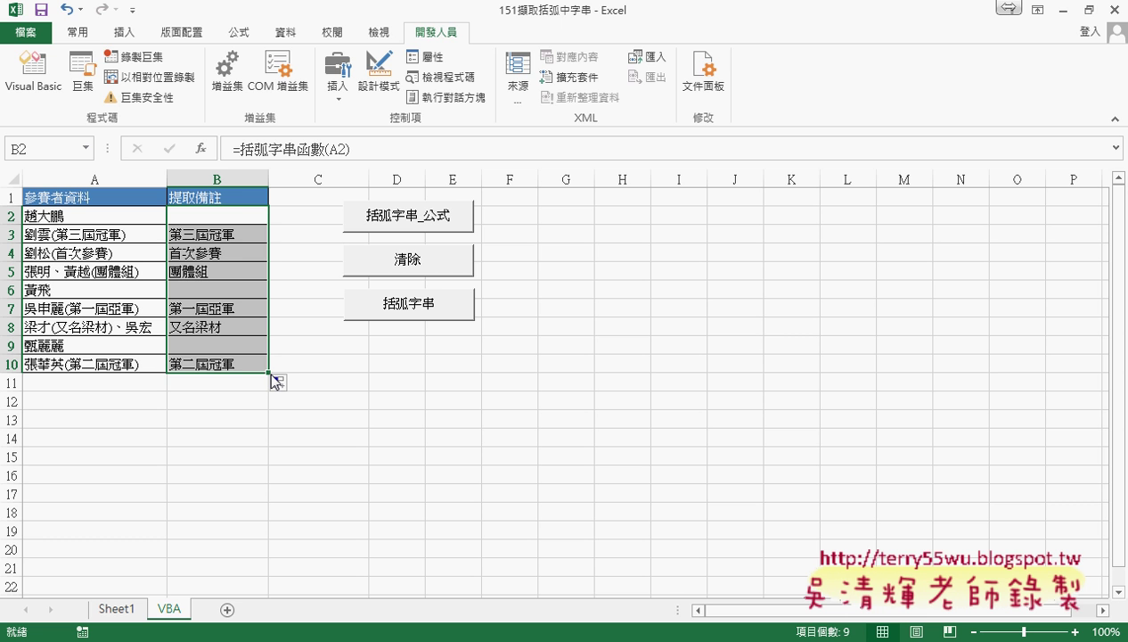
left_click(323, 295)
left_click_drag(242, 217, 247, 364)
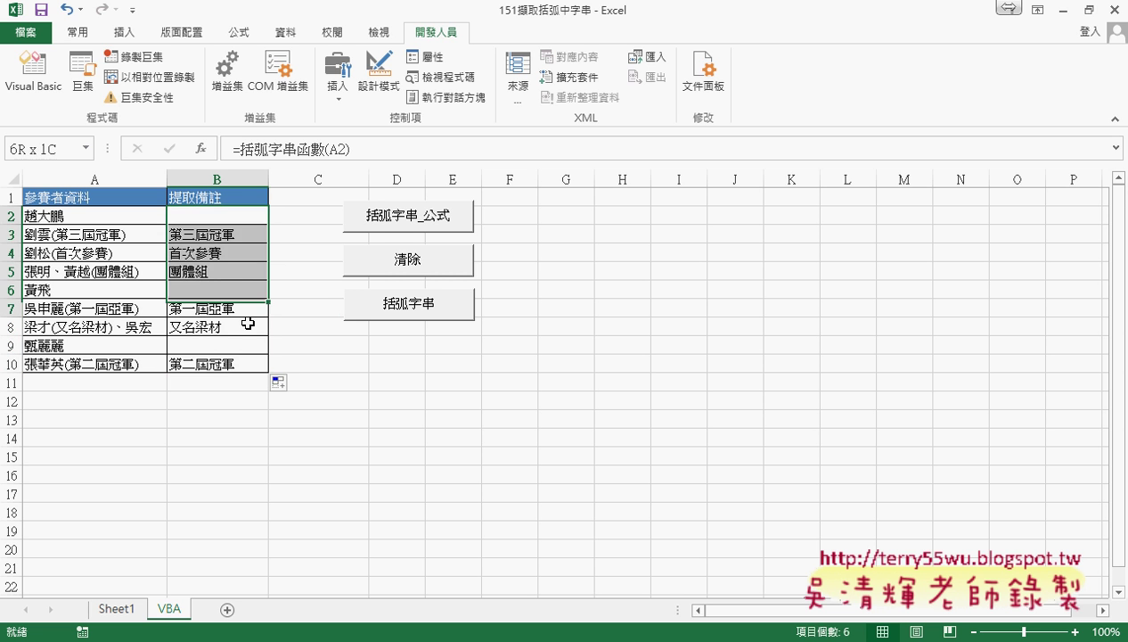
key("Delete")
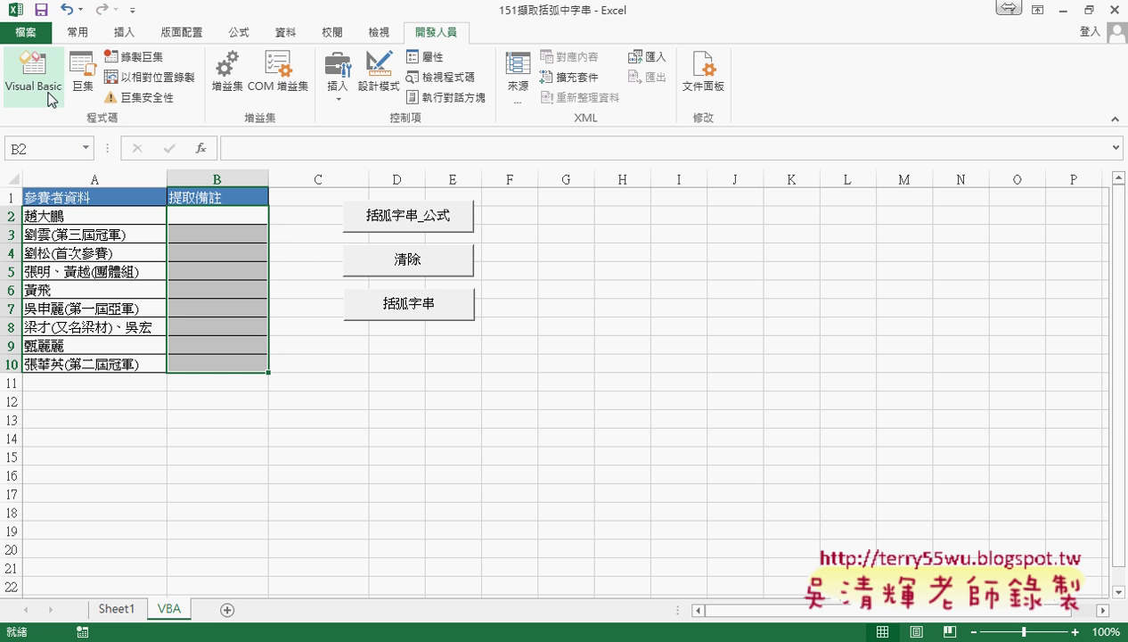
Select B2 alone and open the Visual Basic editor showing Module1's 括弧字串函數 code
left_click(227, 214)
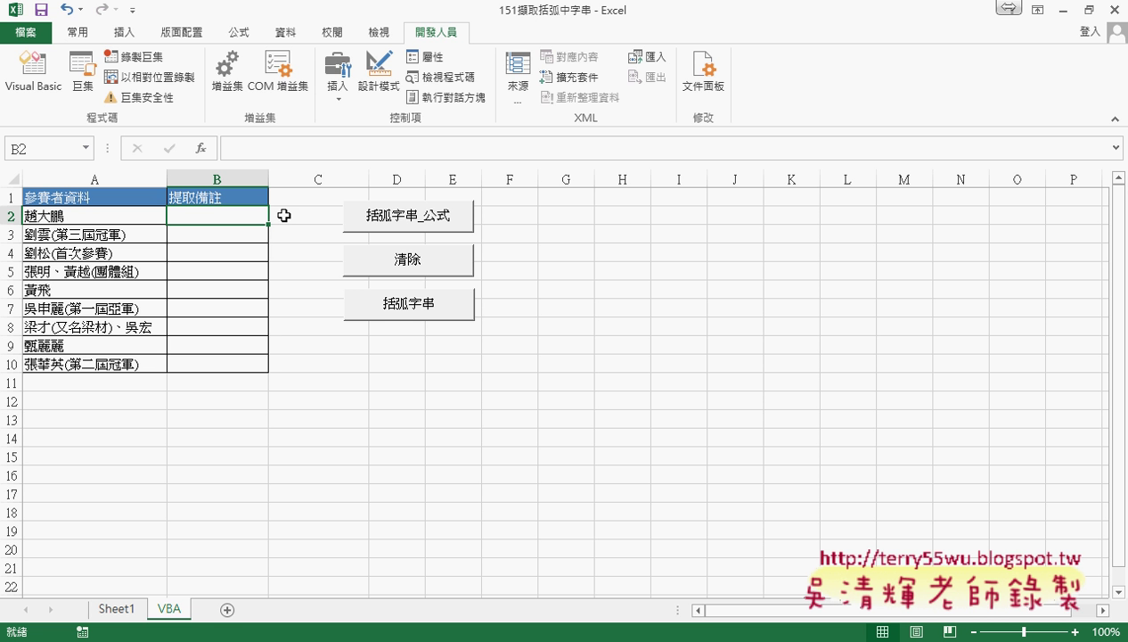
left_click(33, 75)
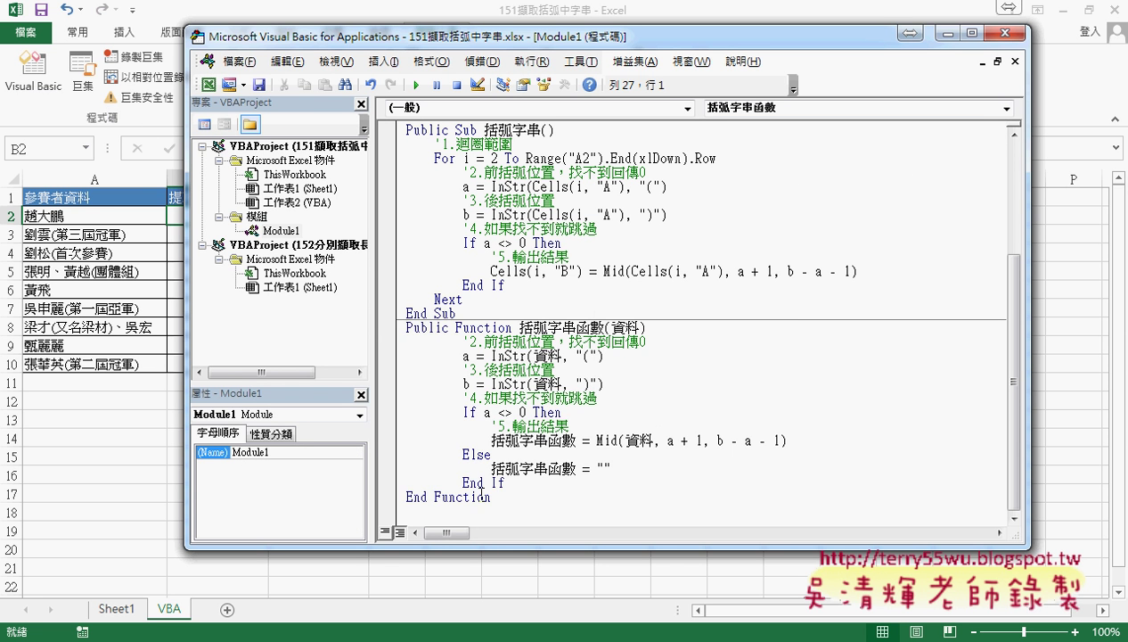
left_click_drag(492, 496, 400, 326)
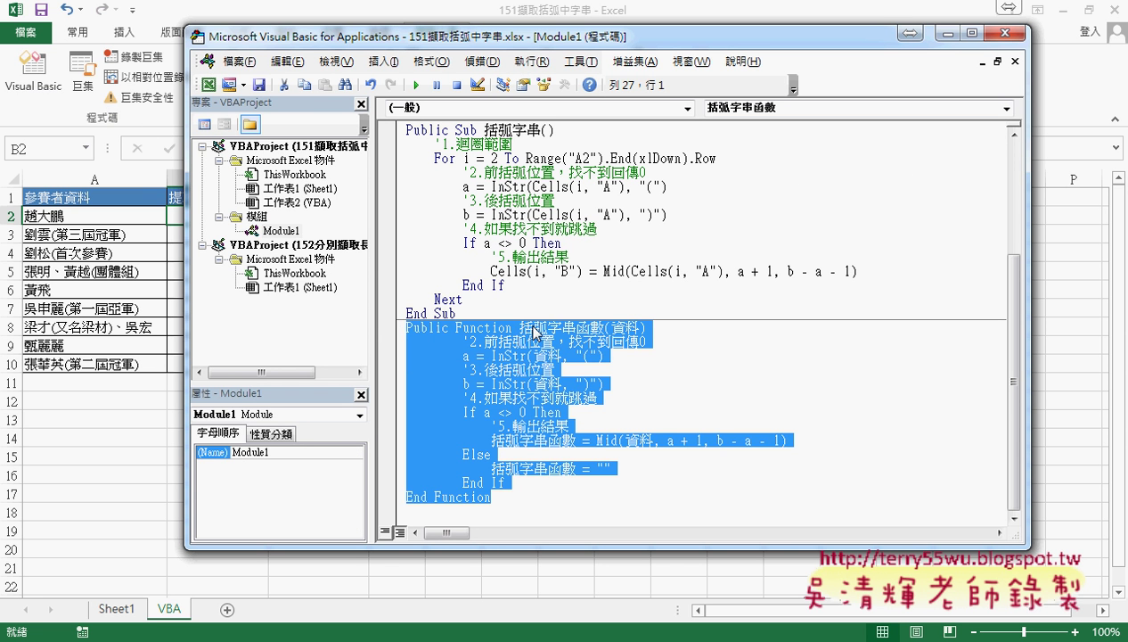
key("Left")
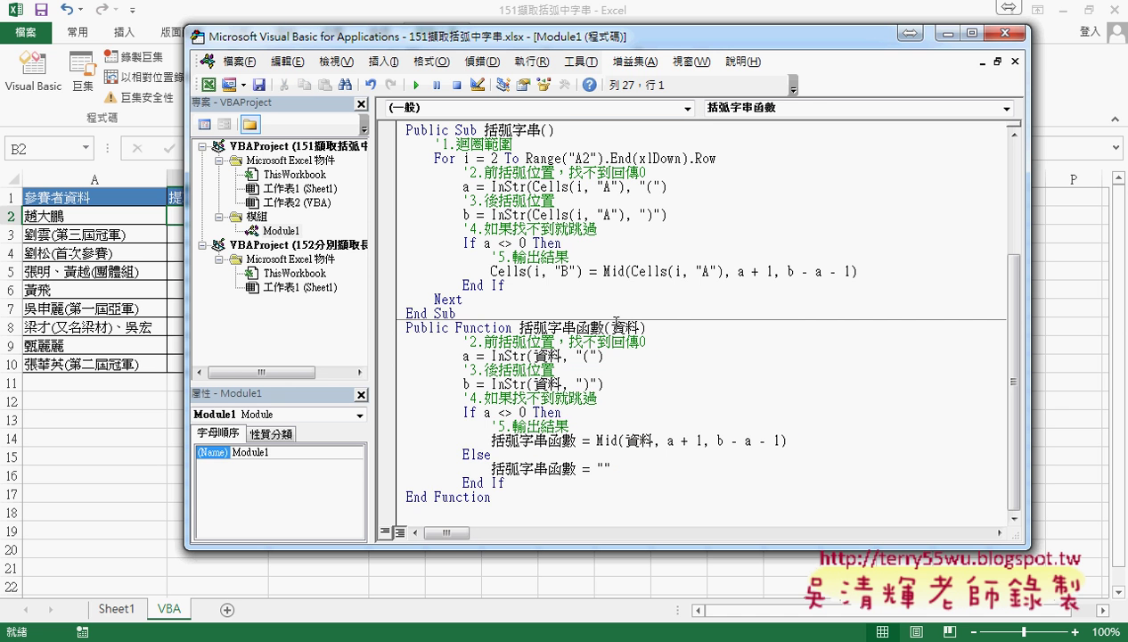
Copy the name 括弧字串函數, then delete the whole existing function
left_click_drag(519, 327, 602, 328)
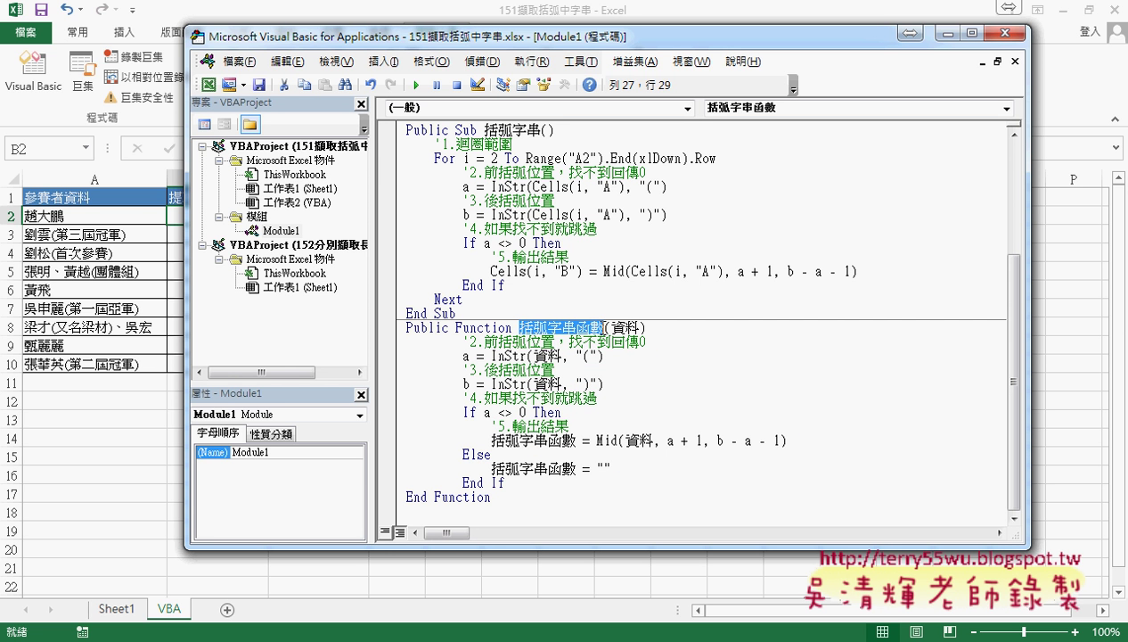
key("ctrl+c")
left_click_drag(492, 497, 372, 328)
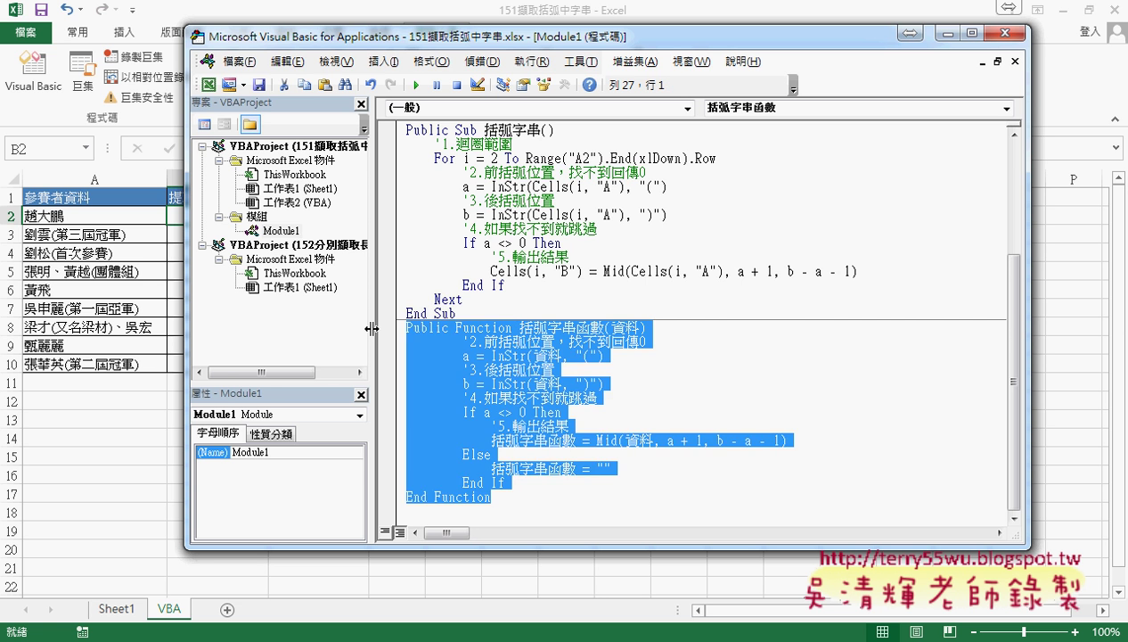
key("Delete")
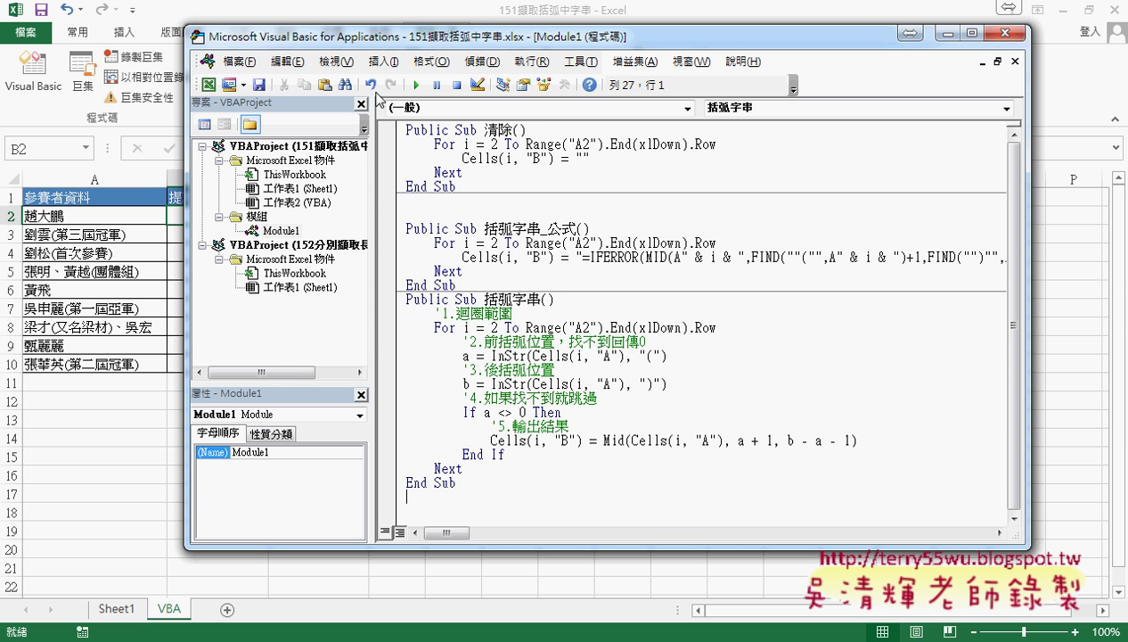
Insert a new Public Function procedure named 括弧字串函數 into Module1
left_click(383, 61)
left_click(392, 80)
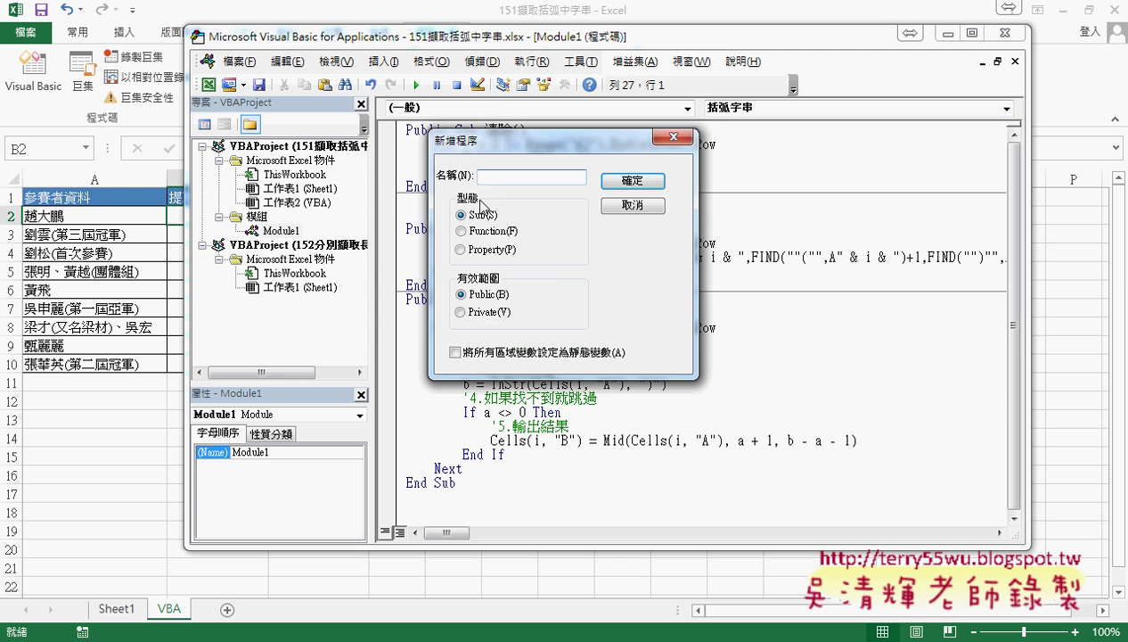
left_click(485, 231)
left_click(500, 178)
right_click(501, 178)
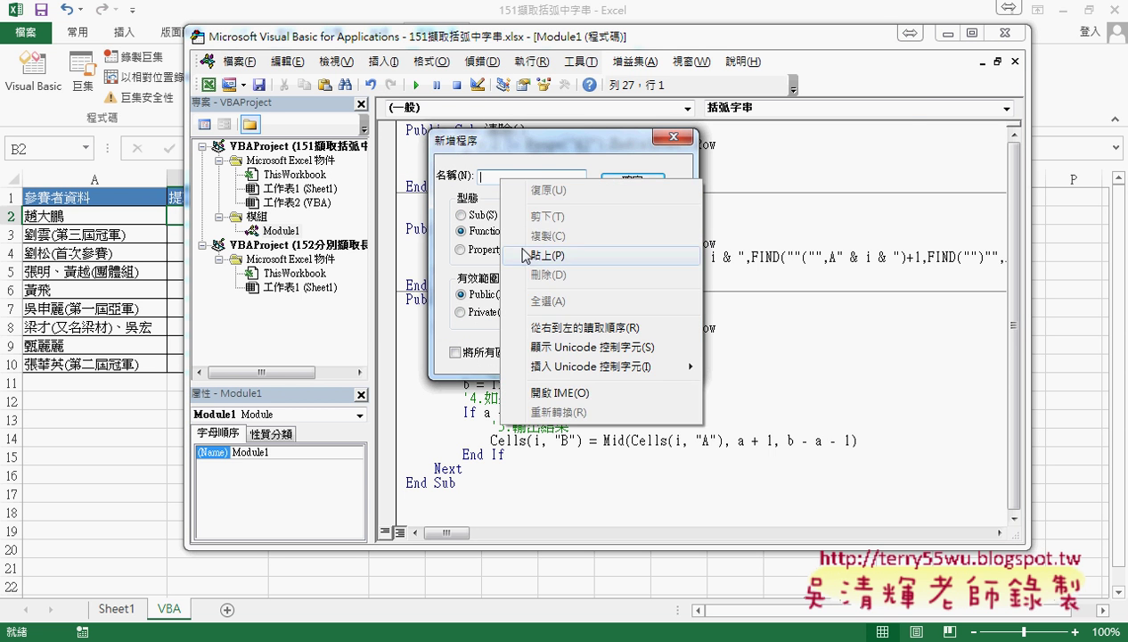
left_click(542, 255)
left_click_drag(560, 150, 786, 195)
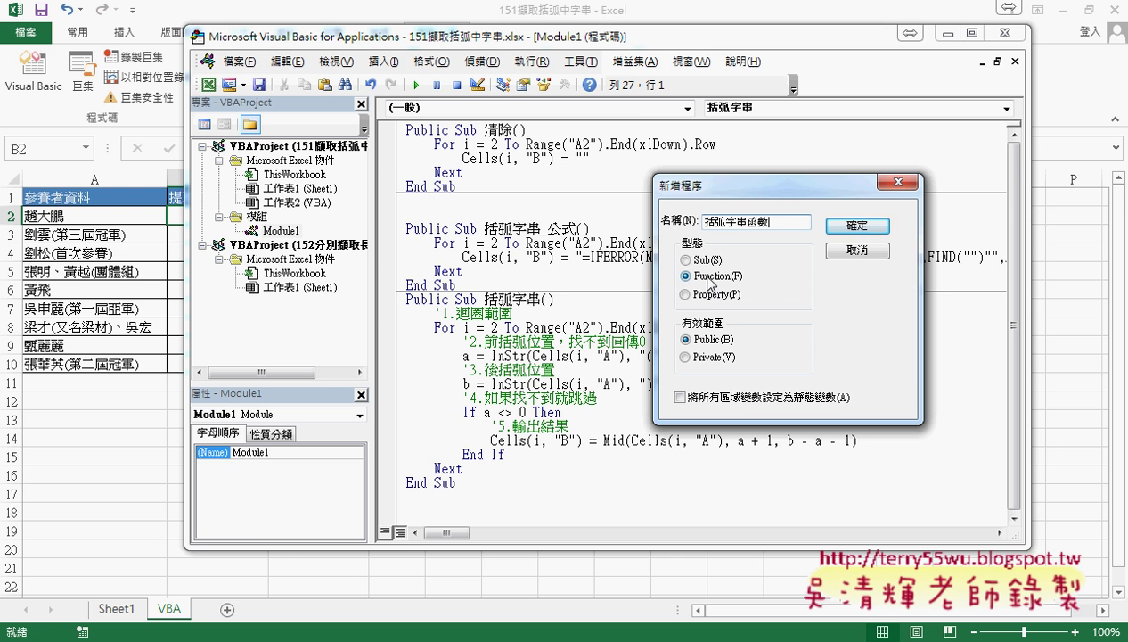
left_click(853, 228)
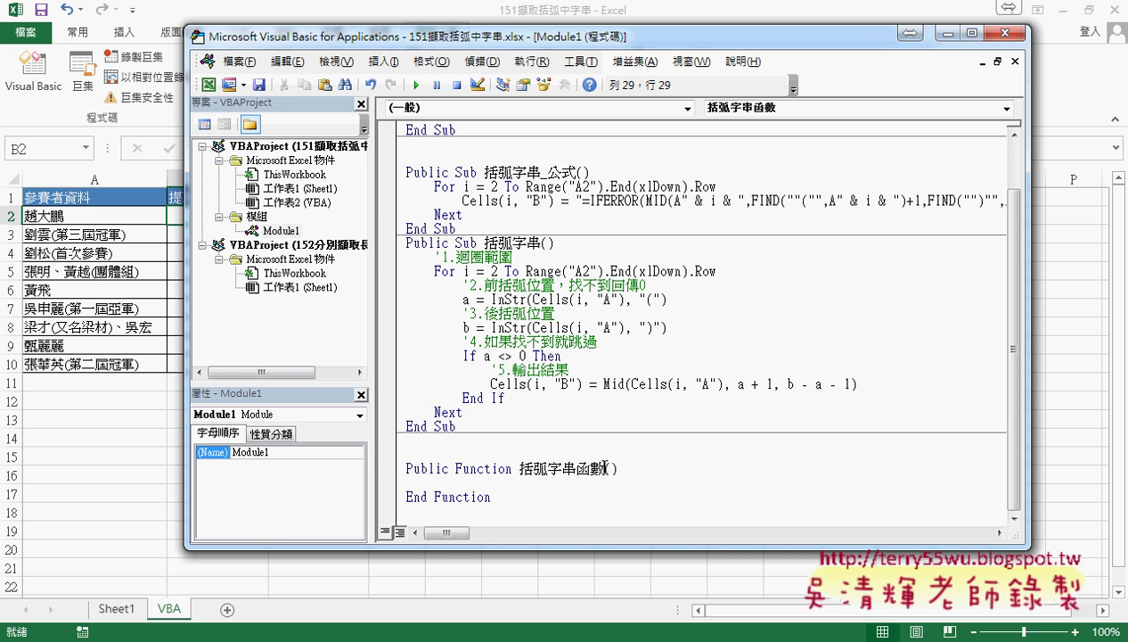
Put the parameter 資料 inside 括弧字串函數's parentheses and start a blank body line
left_click_drag(603, 467, 617, 467)
left_click(612, 468)
key("shift+Left")
type("資料")
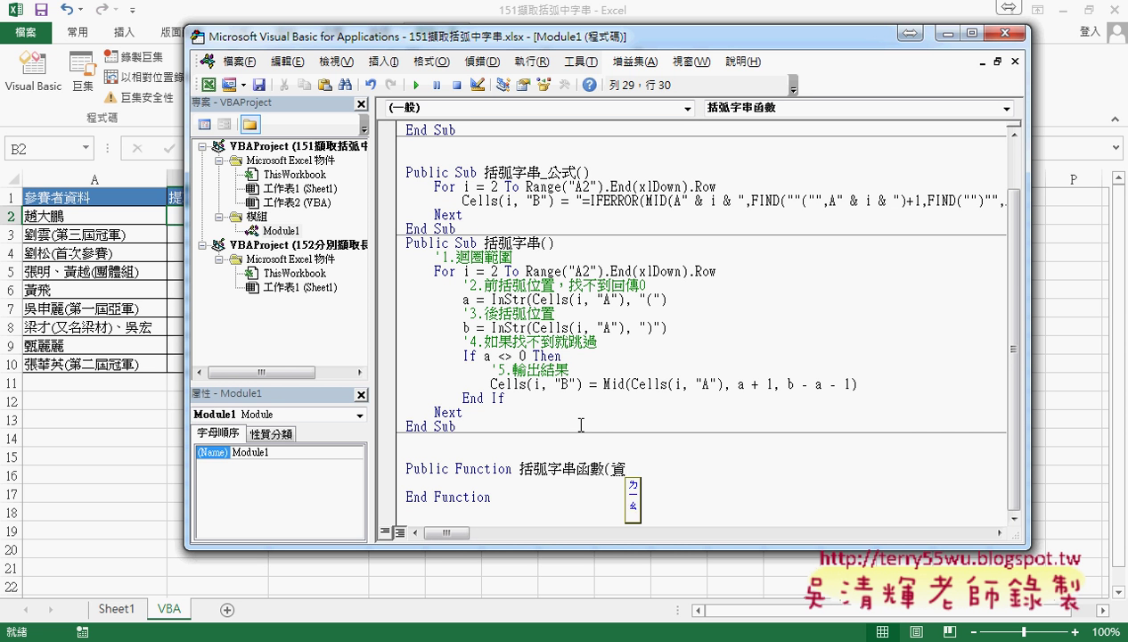
key("Return")
left_click(694, 464)
key("Down")
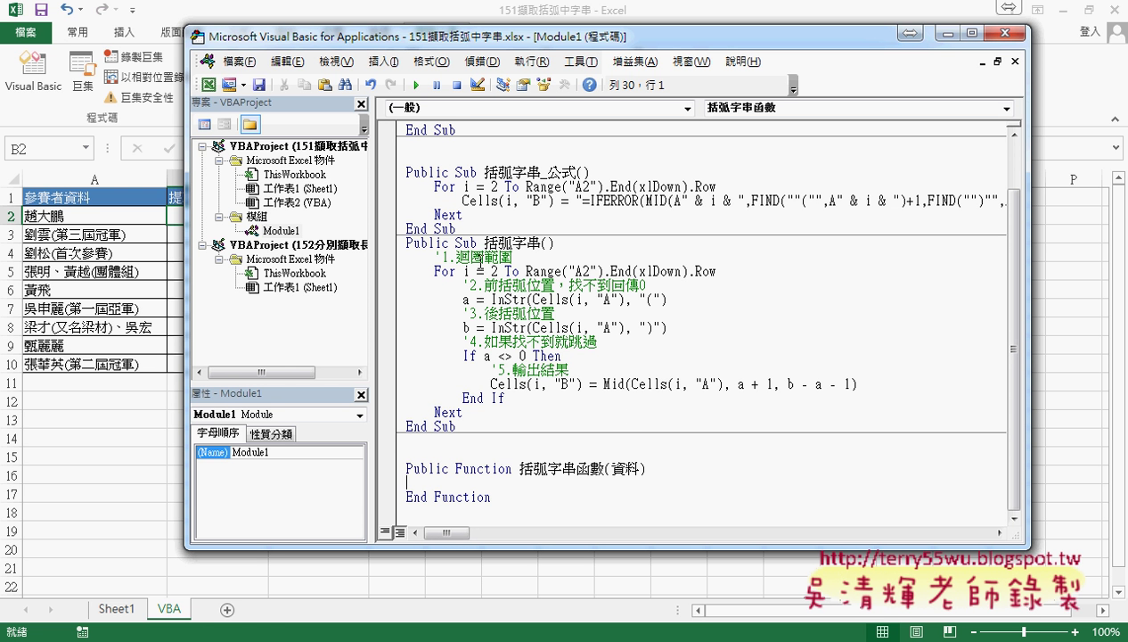
Copy the '2.前括弧位置 through End If lines from the 括弧字串 Sub into 括弧字串函數's body
left_click_drag(484, 242, 541, 243)
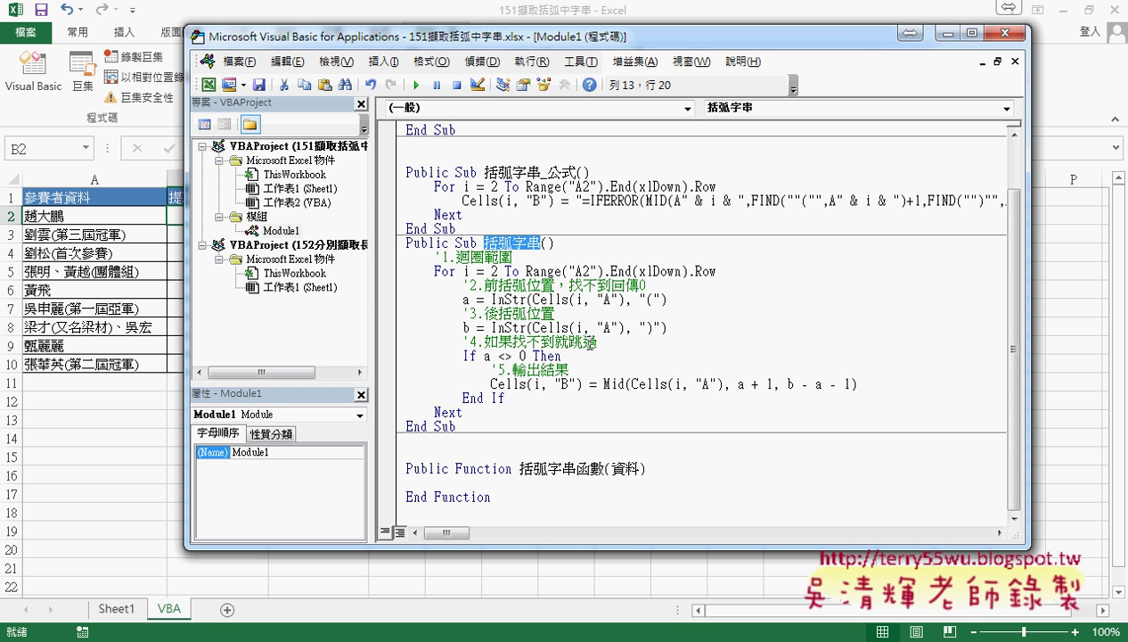
left_click(442, 271)
left_click(454, 412)
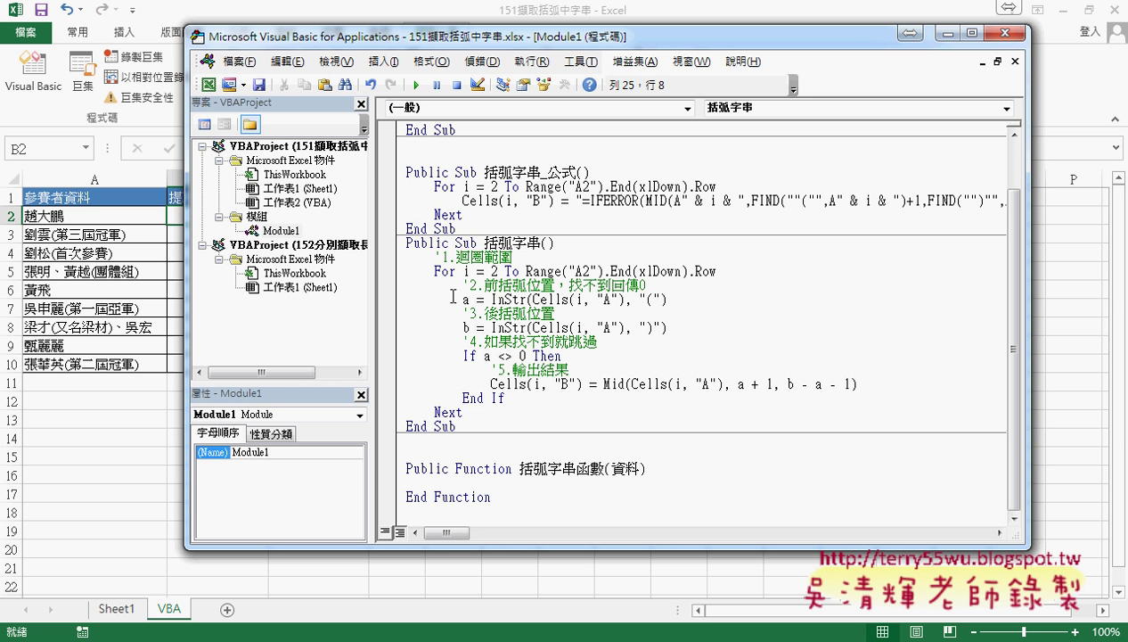
left_click_drag(505, 397, 383, 283)
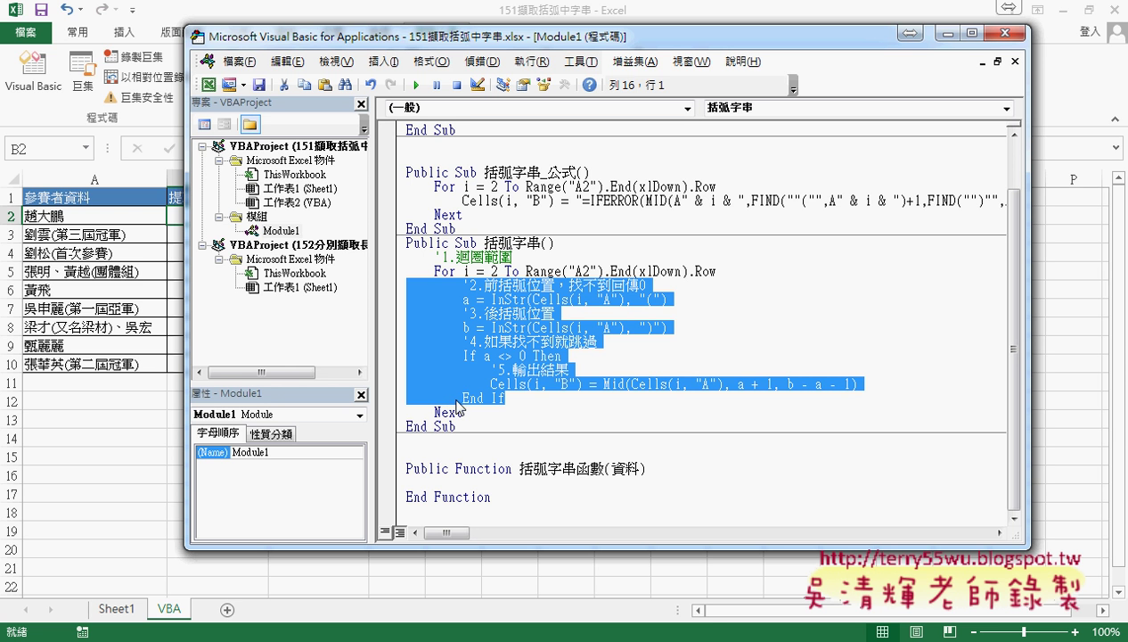
left_click(420, 483)
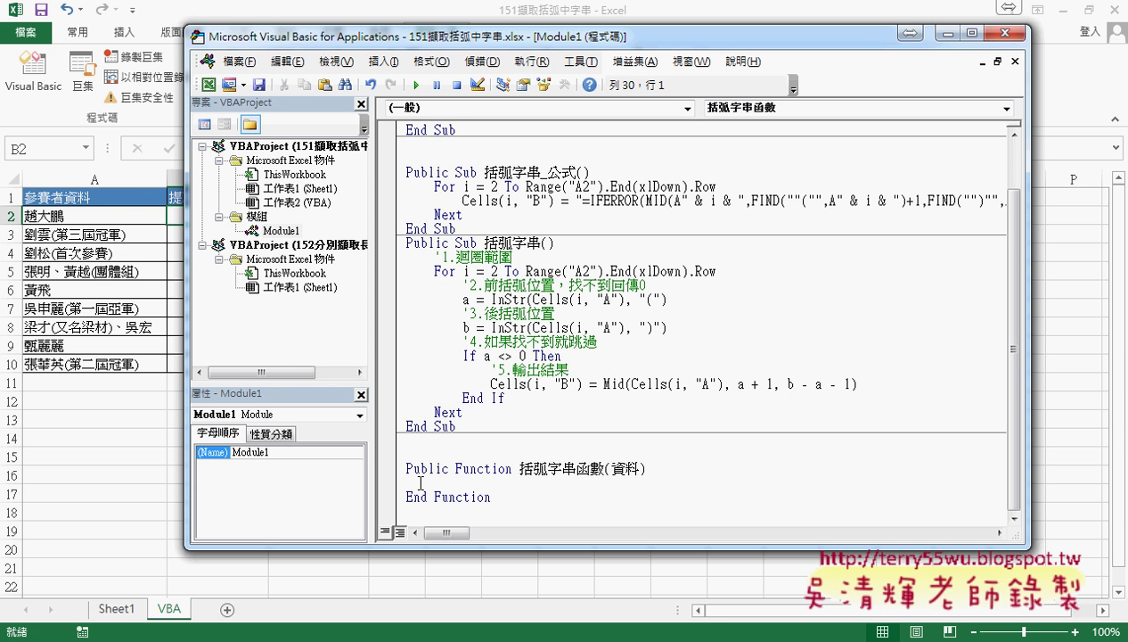
key("ctrl+v")
scroll(549, 441, "down", 1)
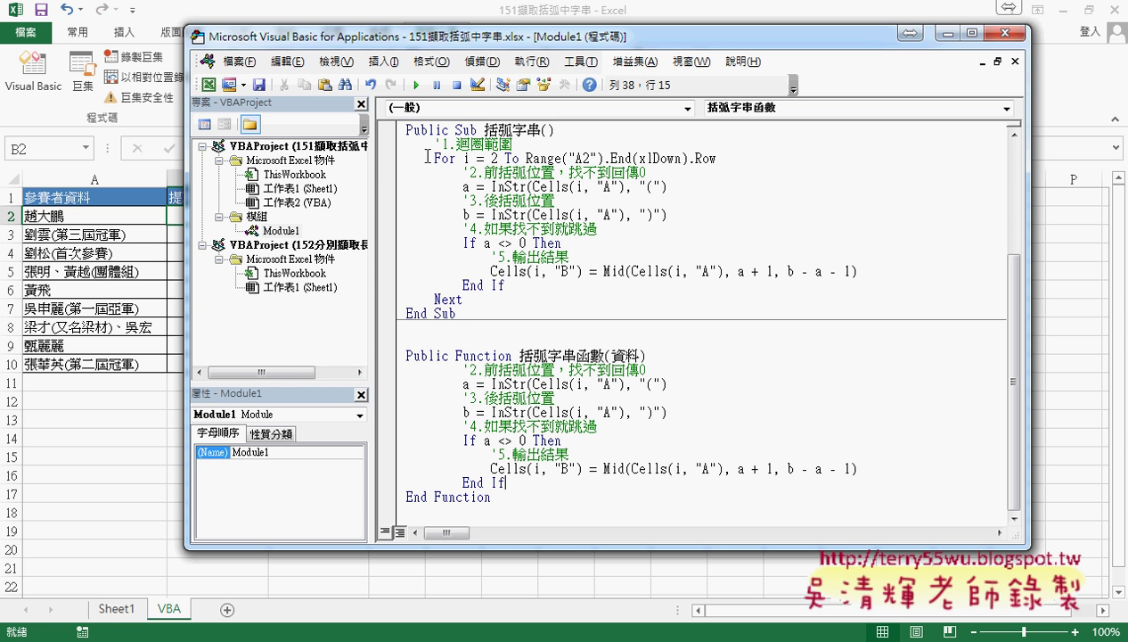
left_click_drag(403, 157, 434, 158)
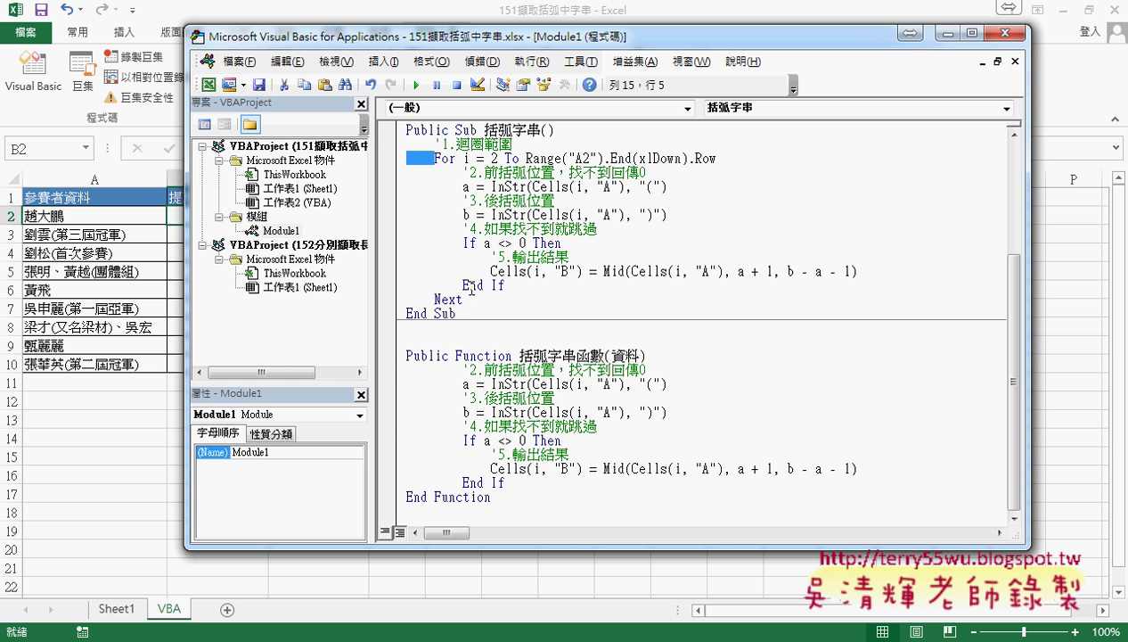
left_click_drag(505, 482, 402, 370)
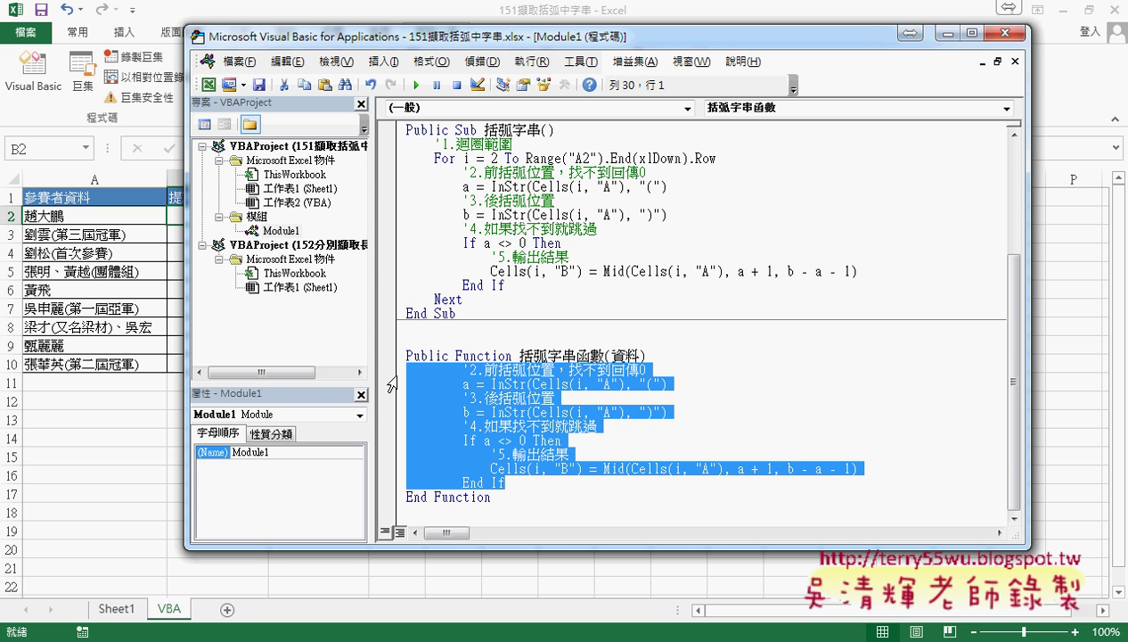
Outdent the pasted lines and dock the Edit toolbar below the Standard toolbar
key("shift+Tab")
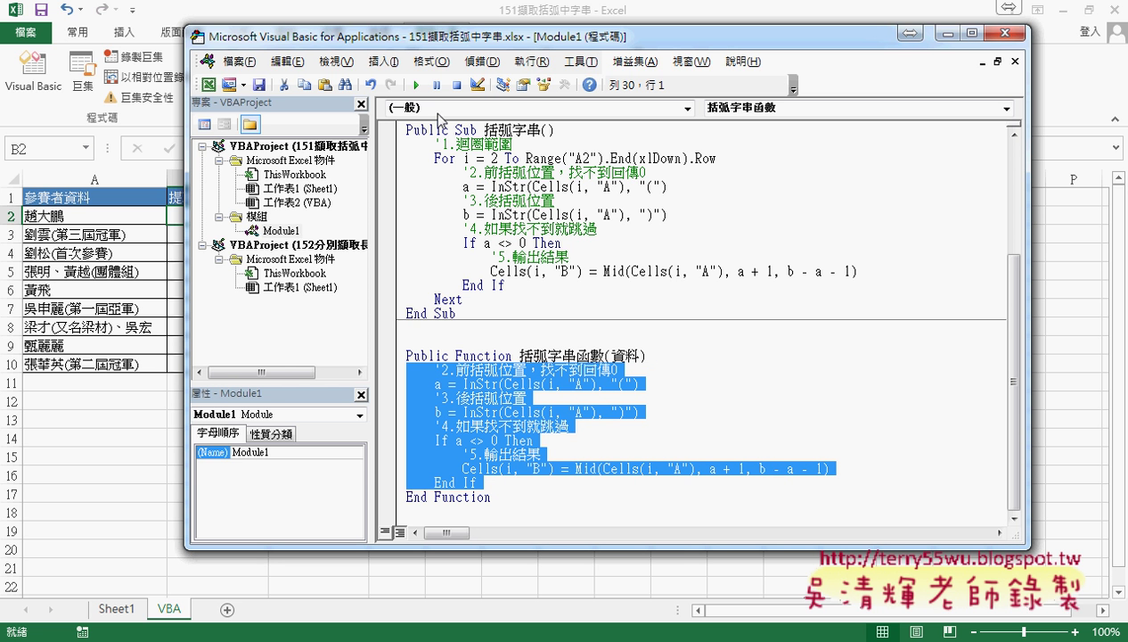
right_click(451, 85)
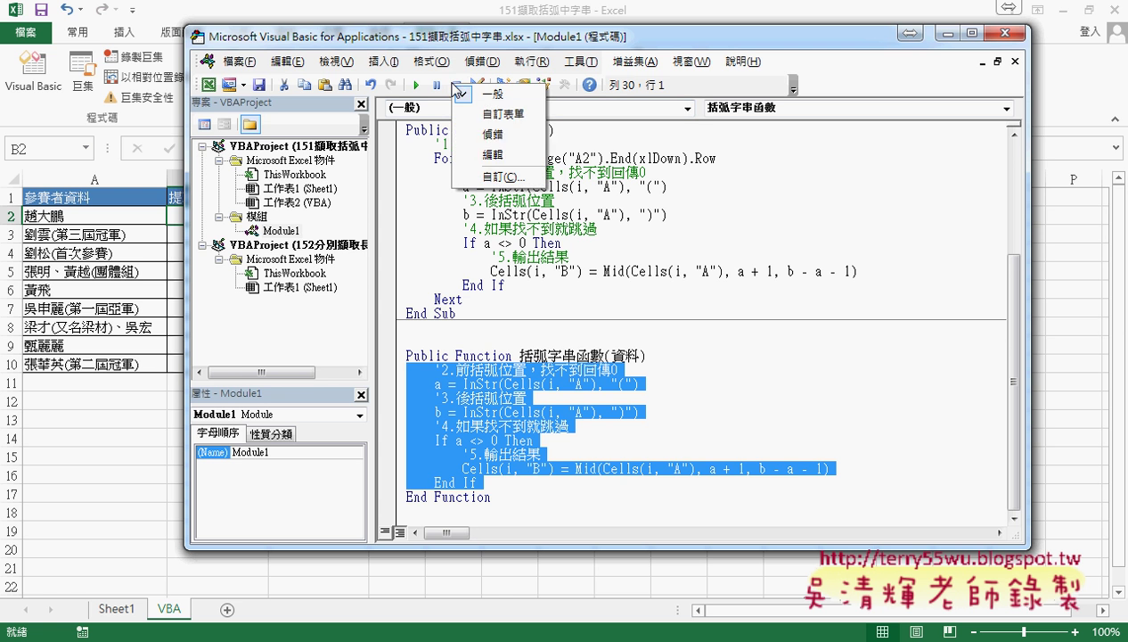
left_click(486, 156)
left_click_drag(303, 164, 339, 119)
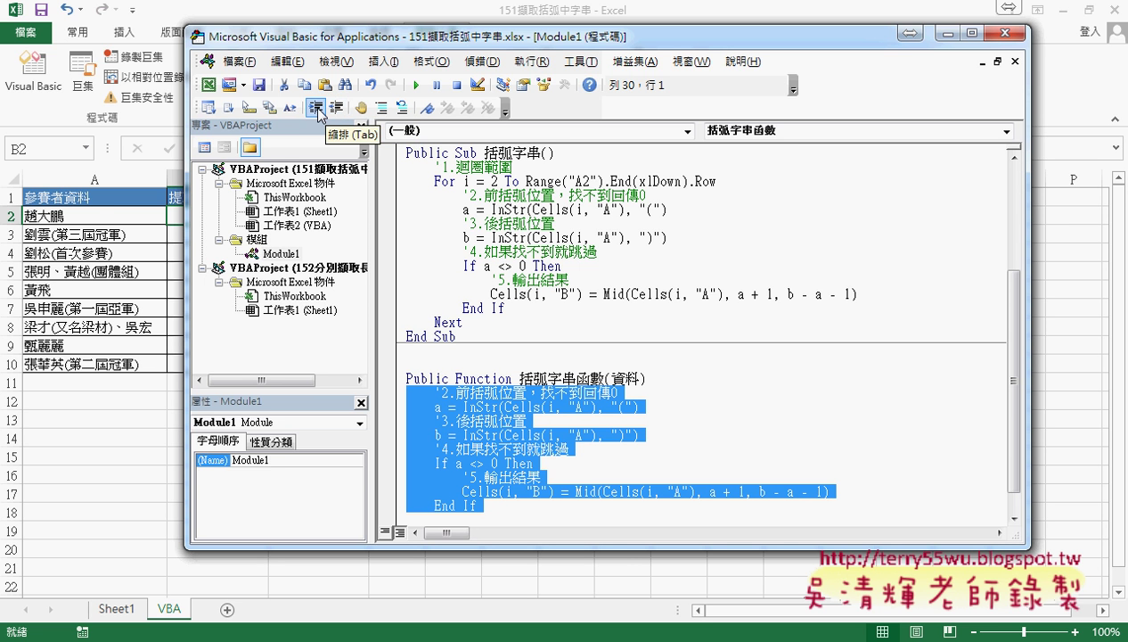
Set the pasted lines to one indent level and enlarge the editor window
left_click(318, 109)
left_click(337, 109)
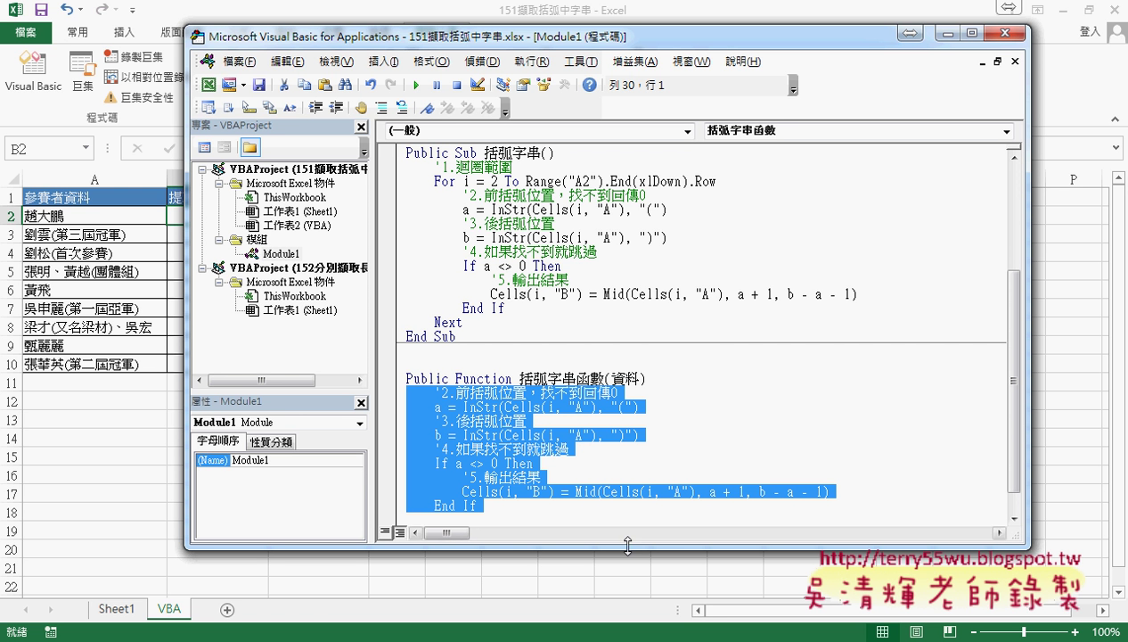
left_click_drag(621, 549, 621, 605)
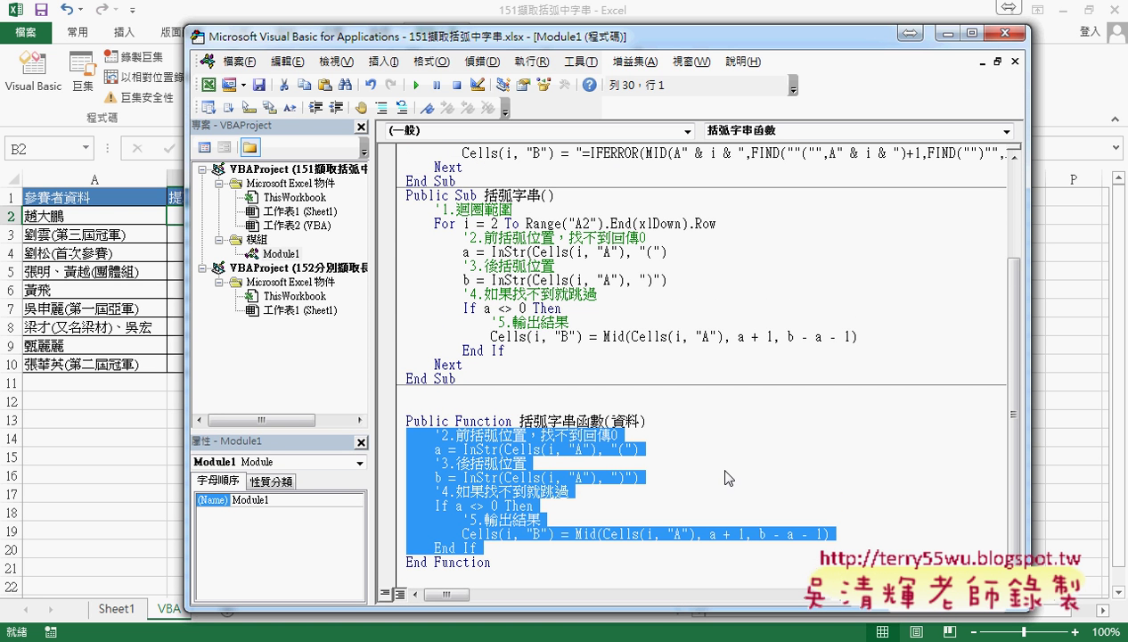
Delete the blank lines between End Sub and the function, then select the 資料 parameter to copy
key("Left")
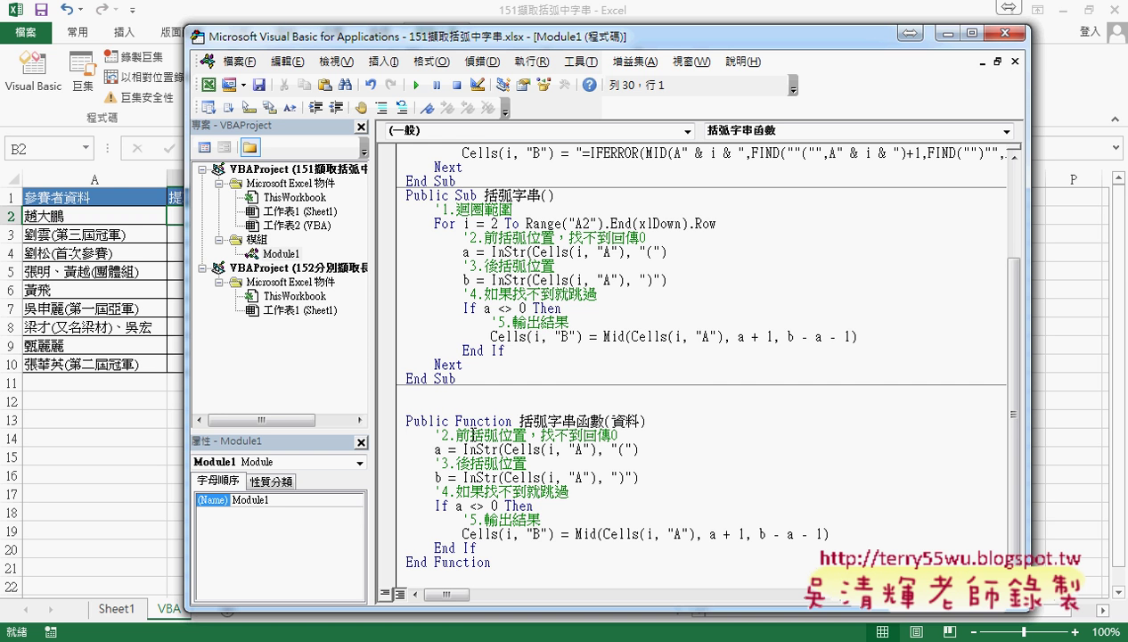
left_click(548, 382)
key("Delete")
key("Delete")
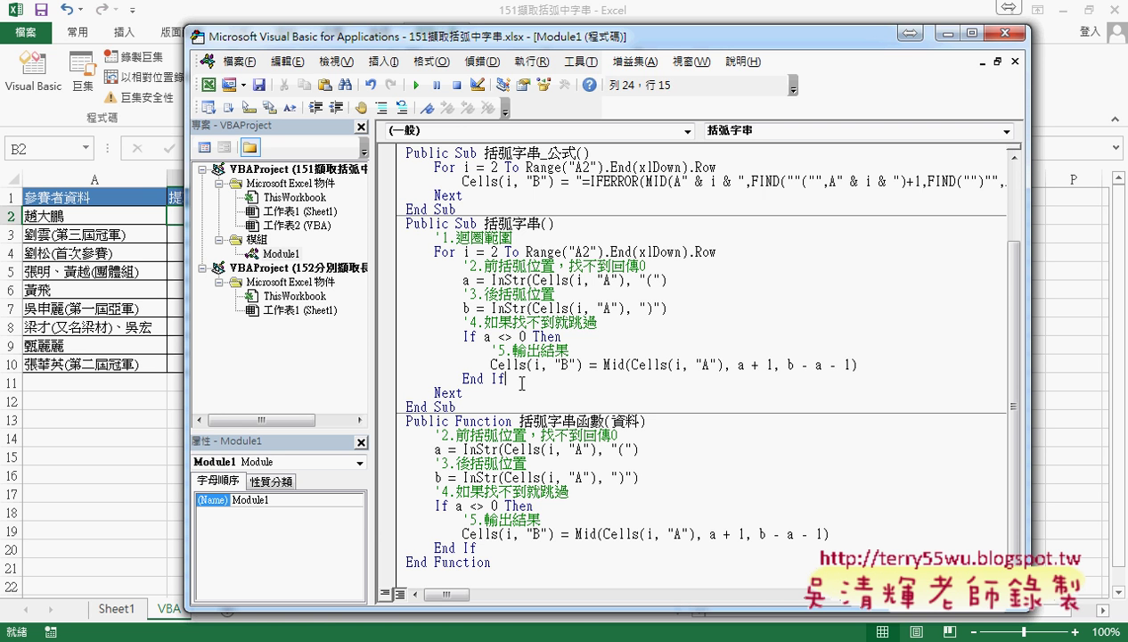
left_click_drag(506, 378, 403, 266)
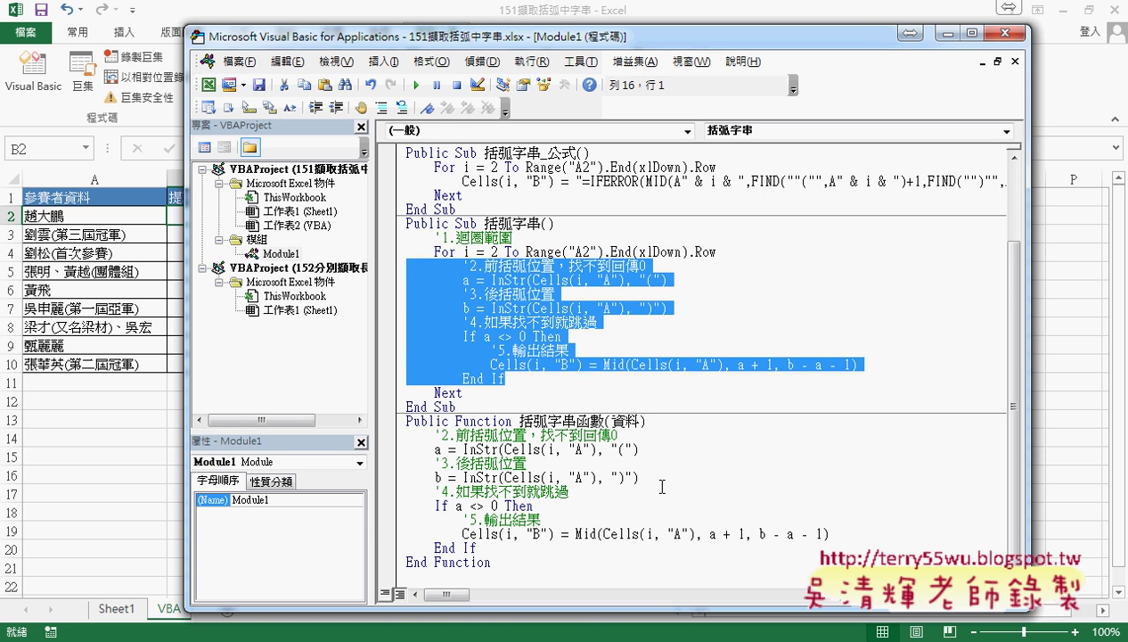
left_click_drag(639, 424, 609, 425)
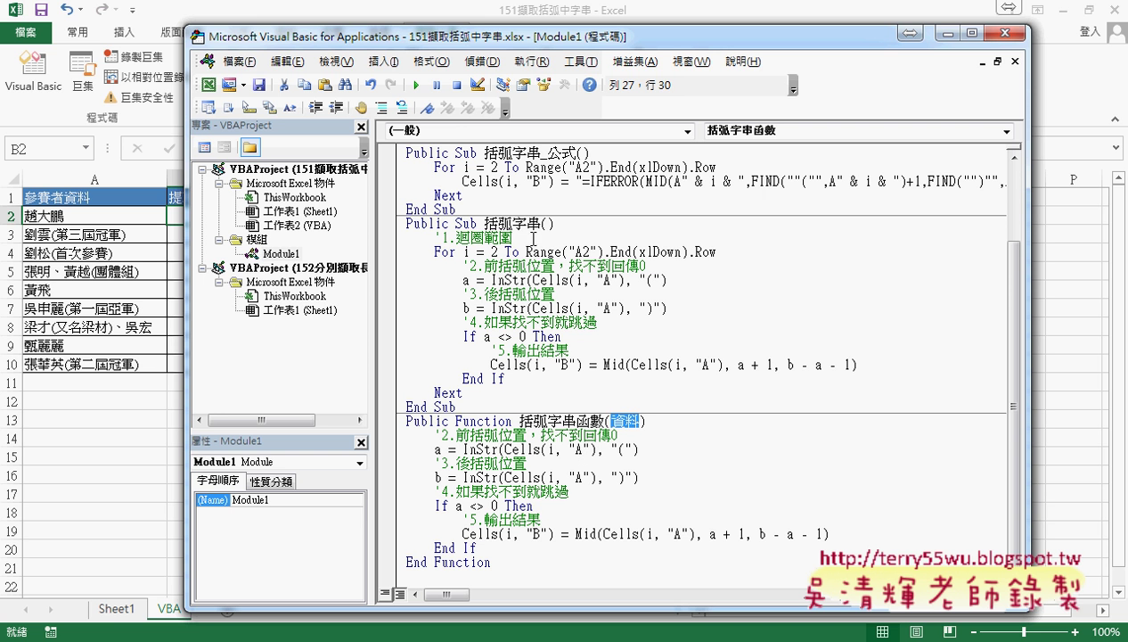
Replace Cells(i, "A") with 資料 in both InStr lines and the Mid call
left_click_drag(595, 450, 504, 450)
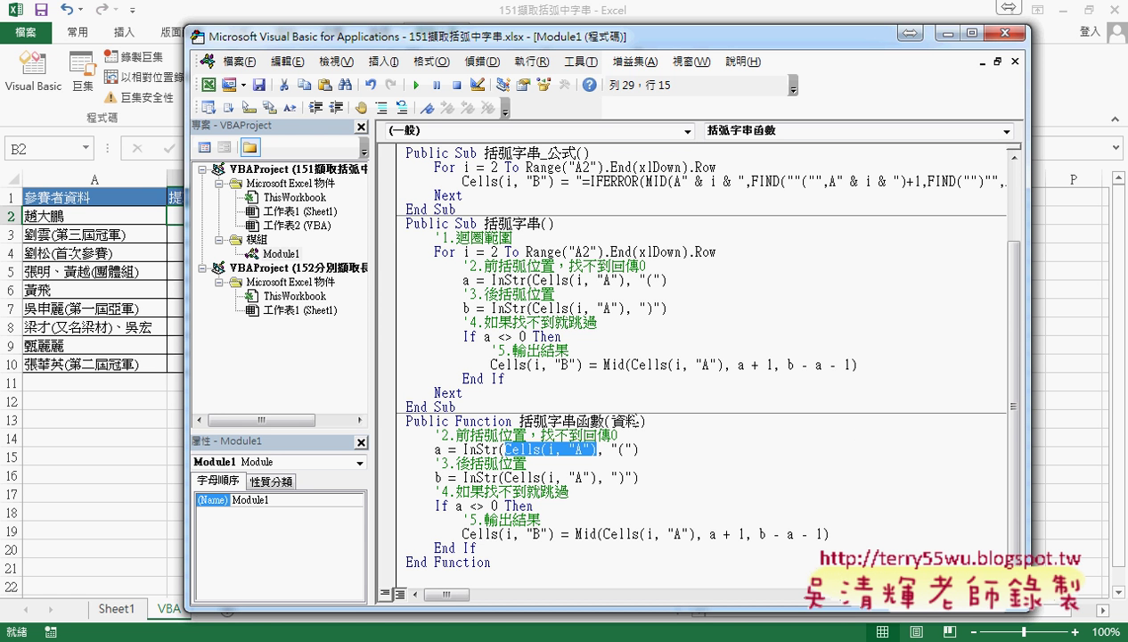
type("資料")
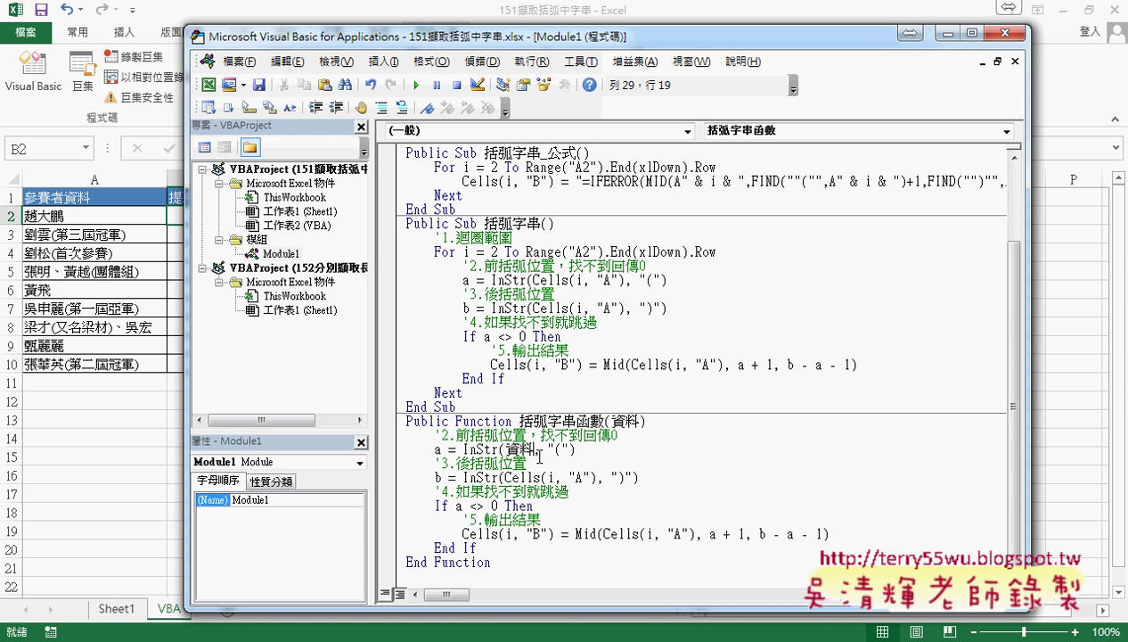
left_click_drag(504, 476, 595, 477)
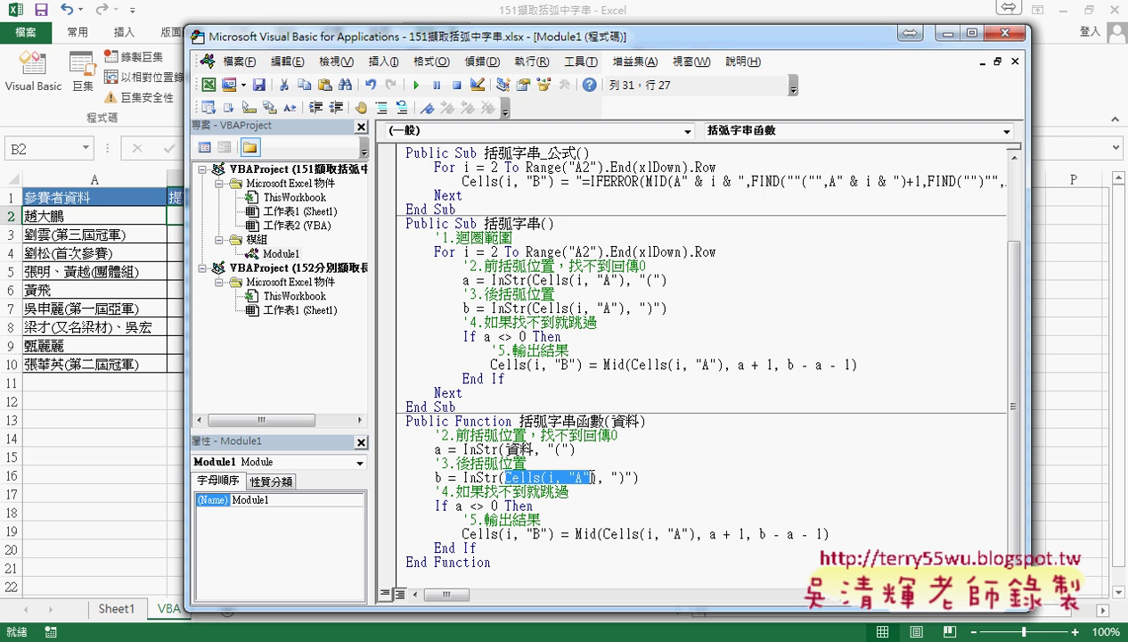
type("資料")
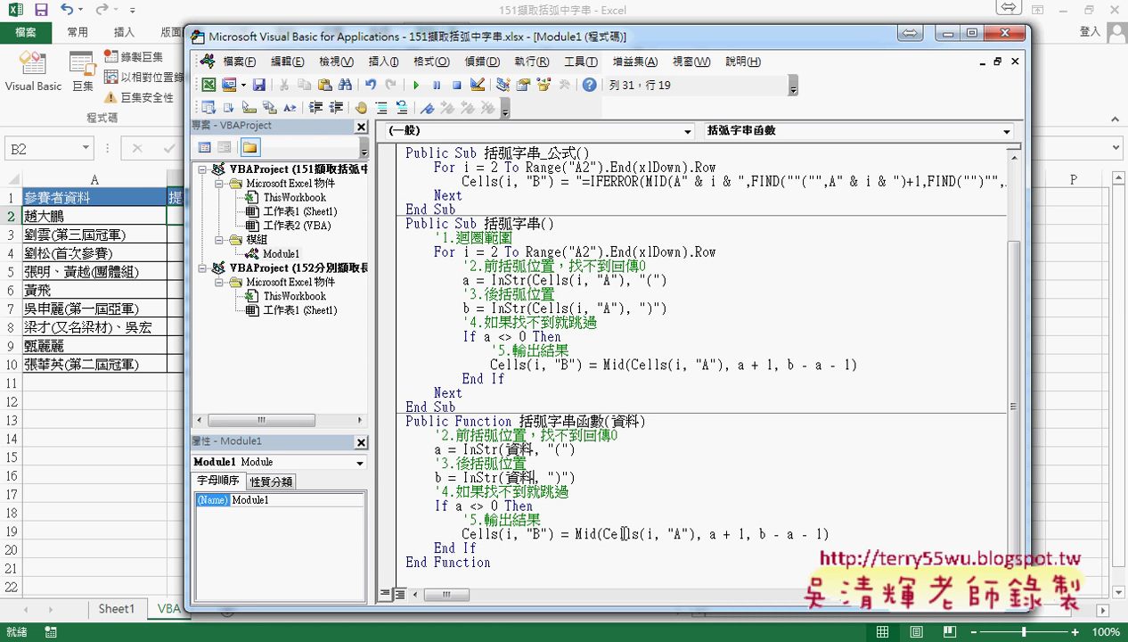
left_click_drag(604, 534, 696, 534)
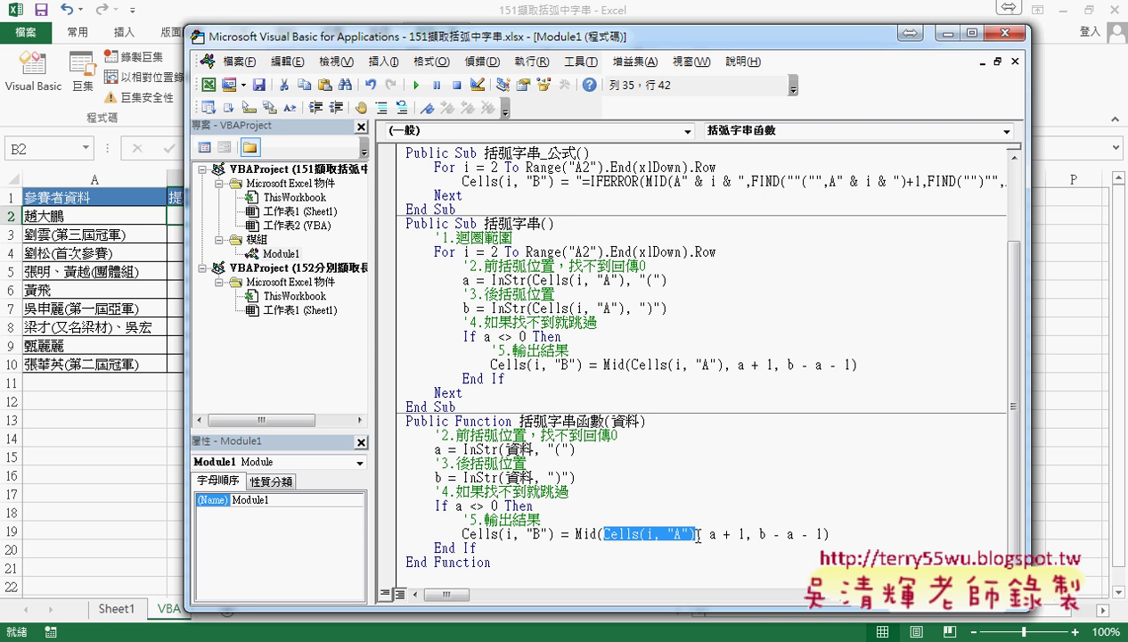
type("資料")
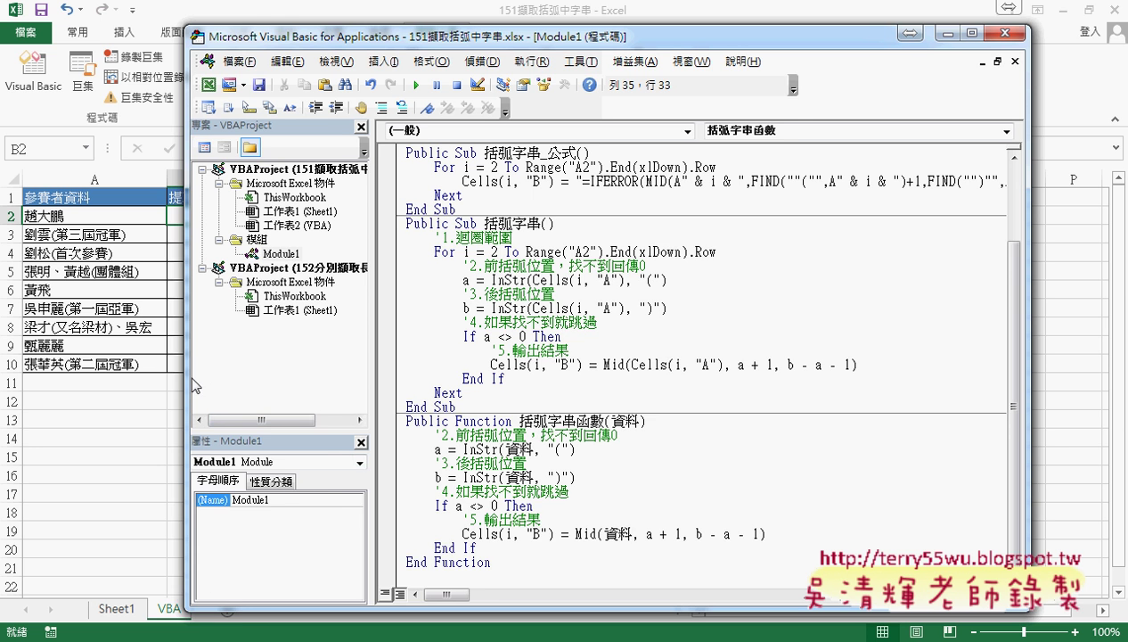
Assign the Mid result to 括弧字串函數 instead of Cells(i, "B") on the output line
left_click_drag(186, 380, 263, 380)
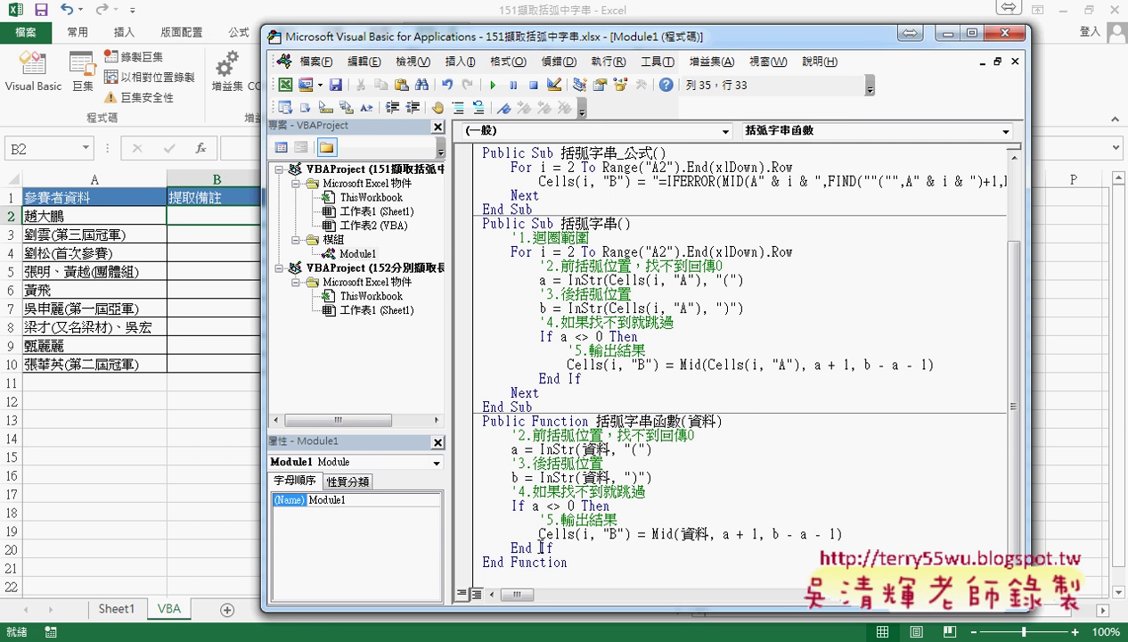
left_click_drag(631, 534, 539, 534)
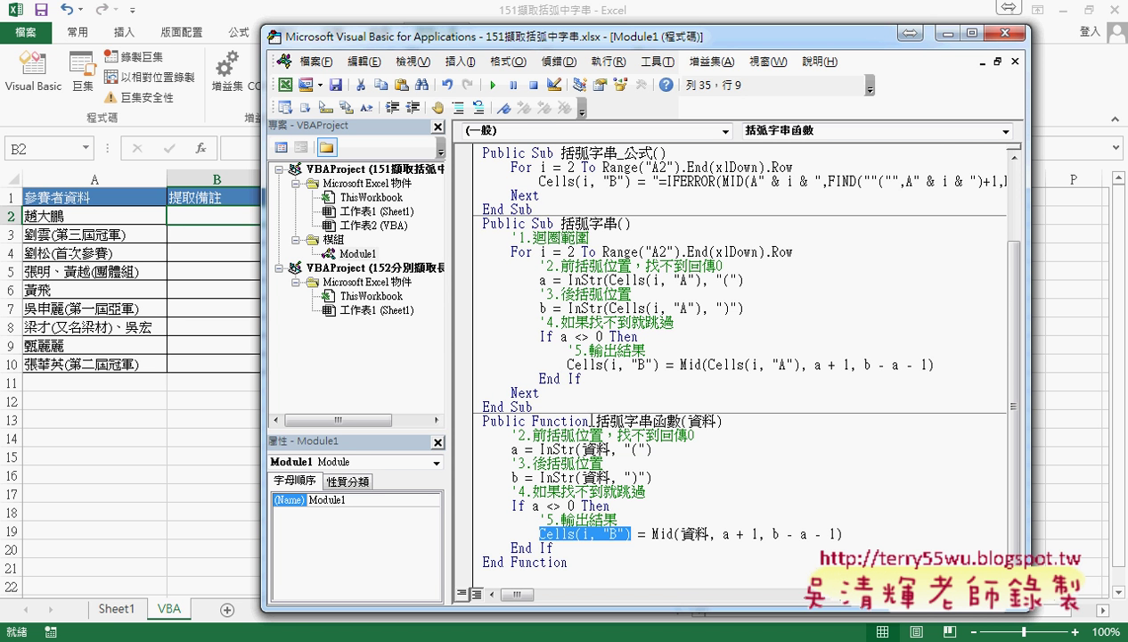
left_click(597, 421)
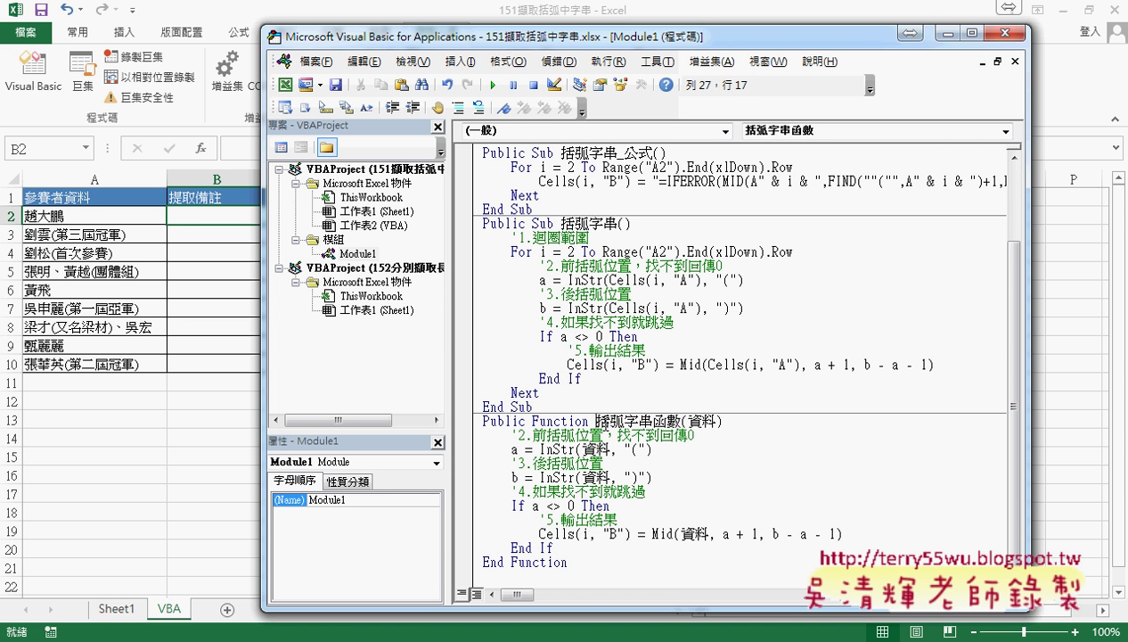
left_click_drag(596, 421, 682, 418)
key("ctrl+c")
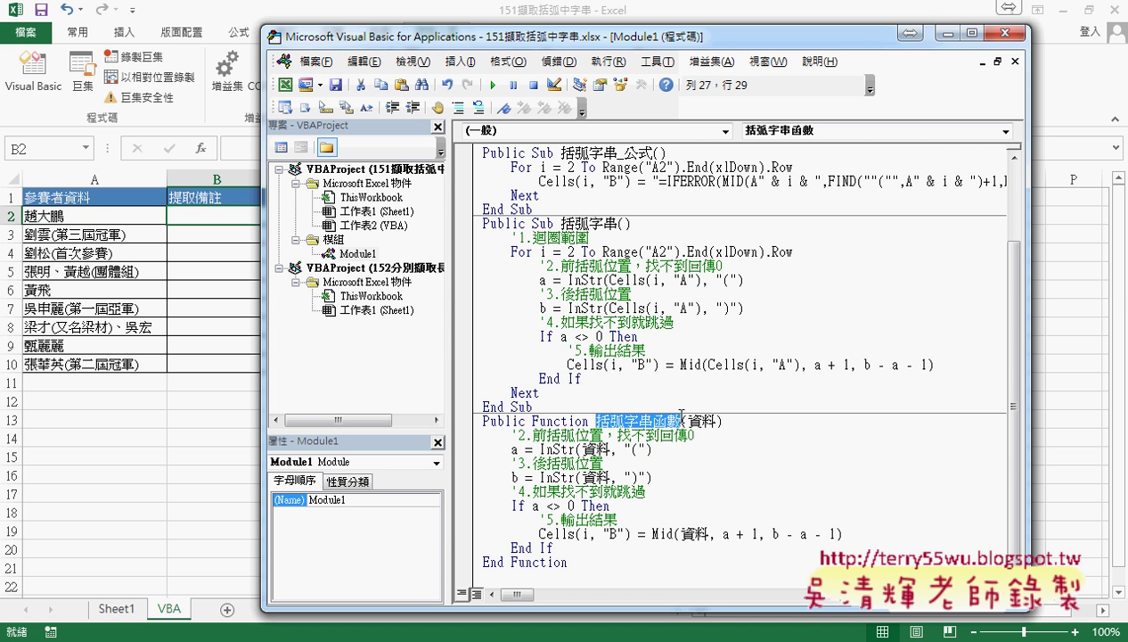
left_click_drag(628, 534, 538, 534)
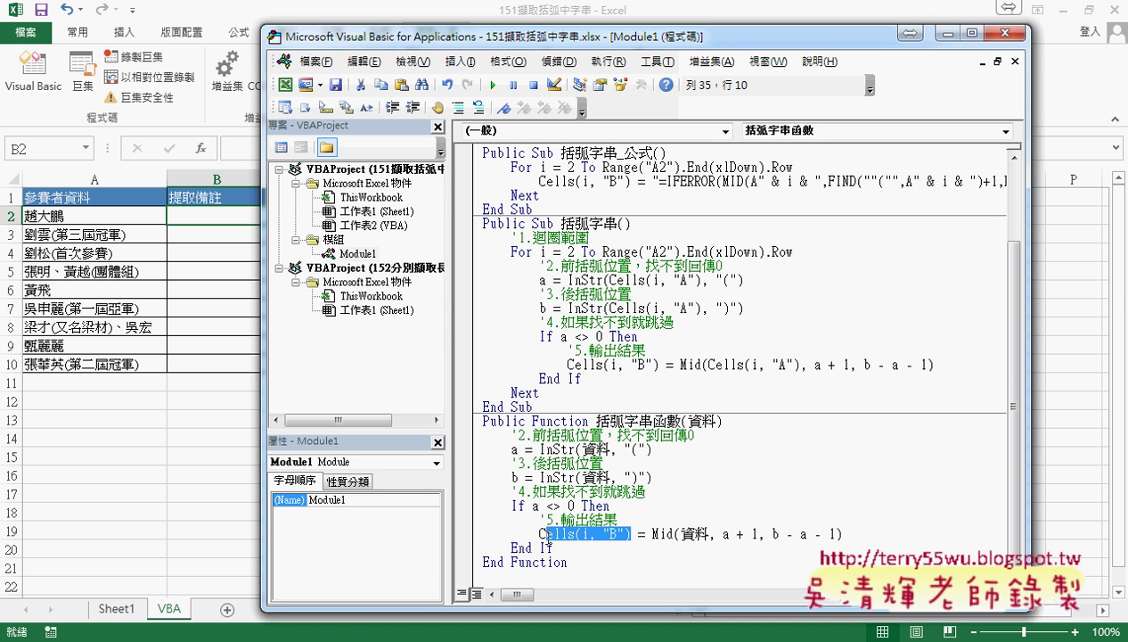
key("ctrl+v")
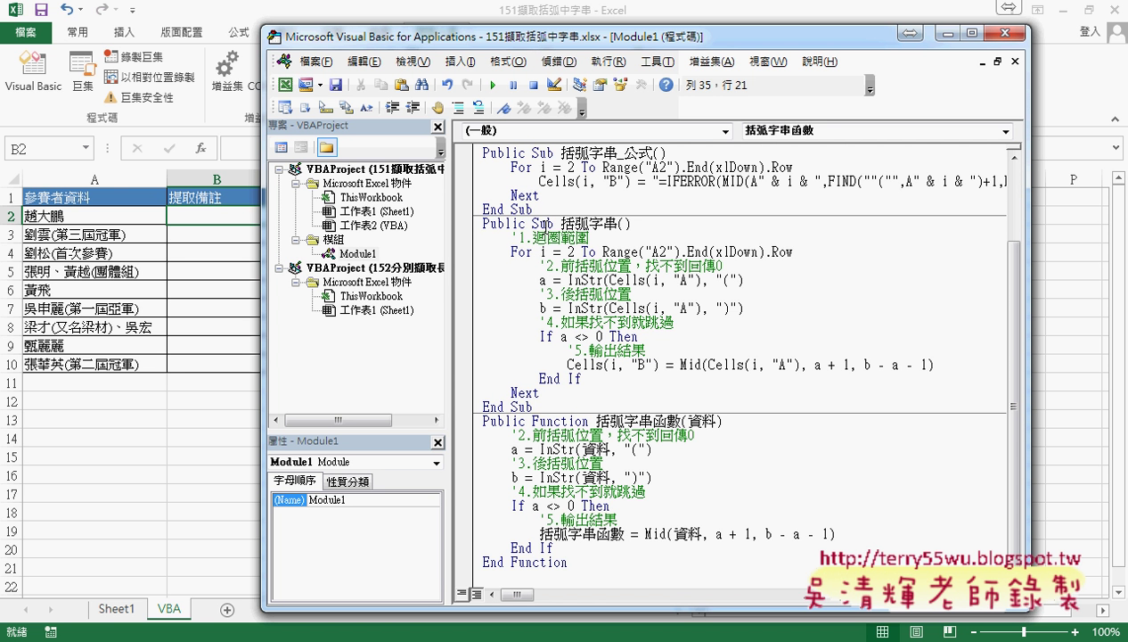
left_click_drag(572, 37, 641, 34)
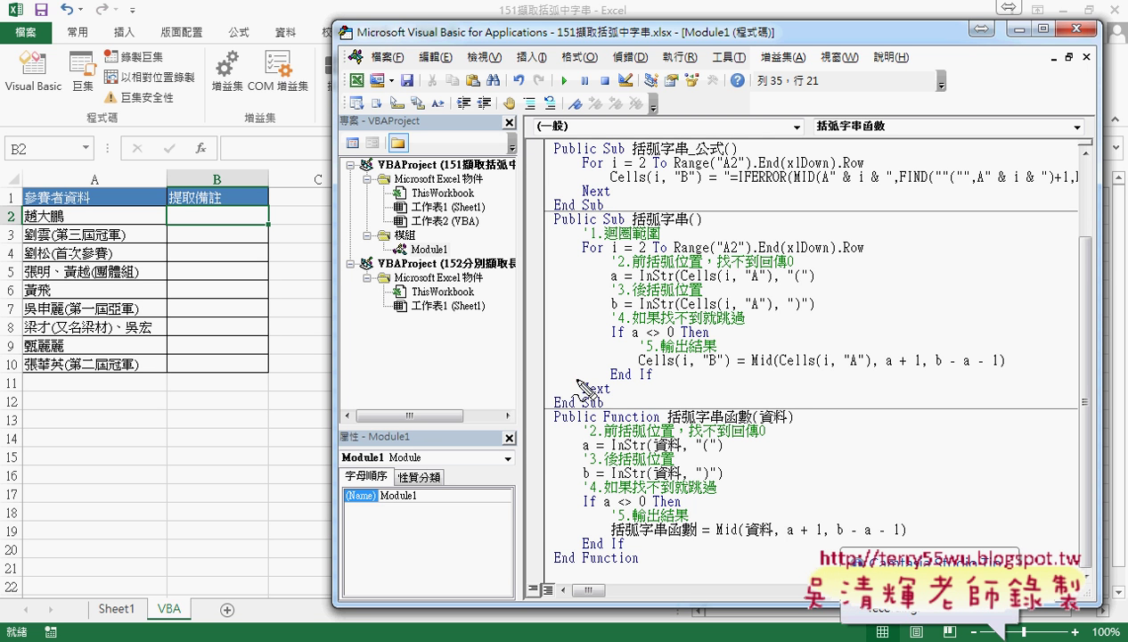
left_click_drag(578, 380, 649, 382)
left_click_drag(551, 254, 640, 254)
left_click_drag(559, 284, 513, 417)
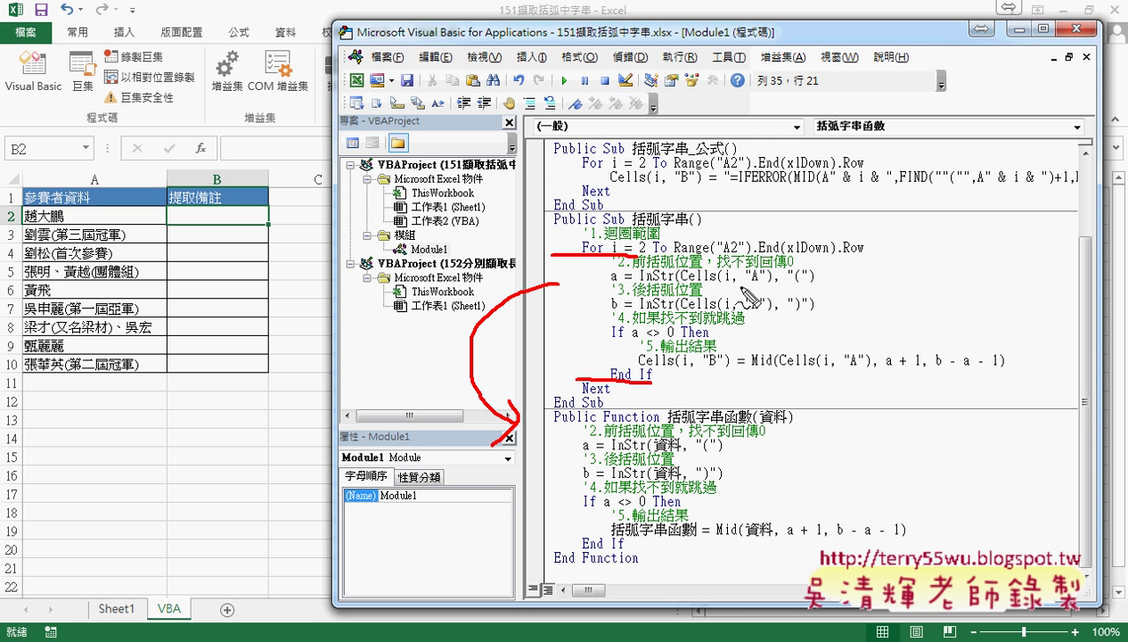
left_click_drag(679, 283, 747, 283)
left_click_drag(699, 312, 772, 312)
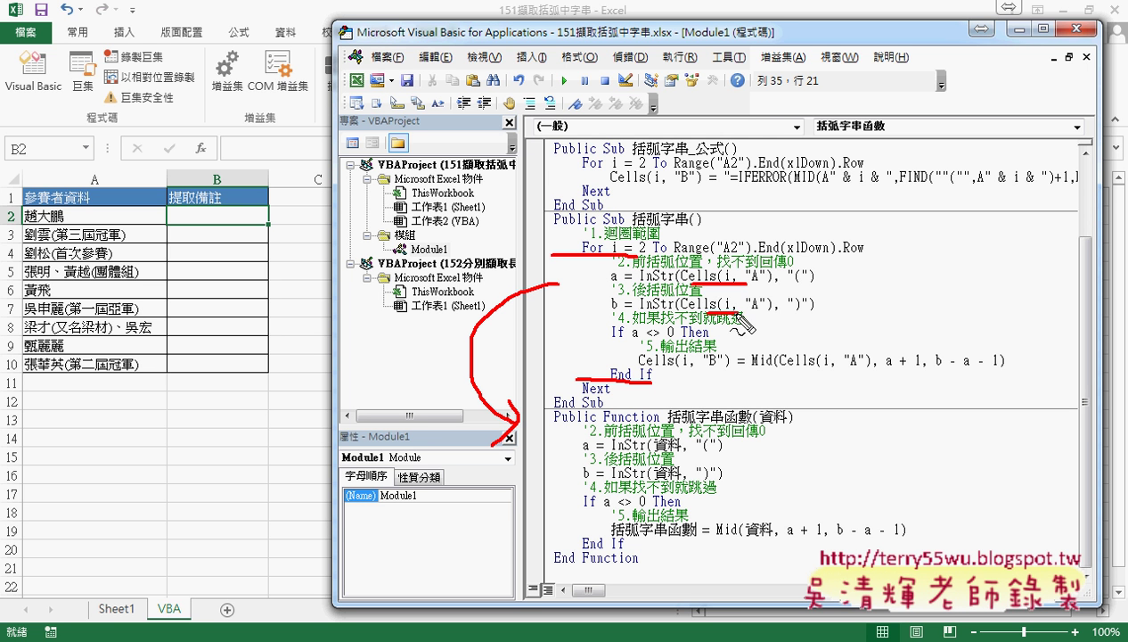
left_click_drag(788, 367, 862, 366)
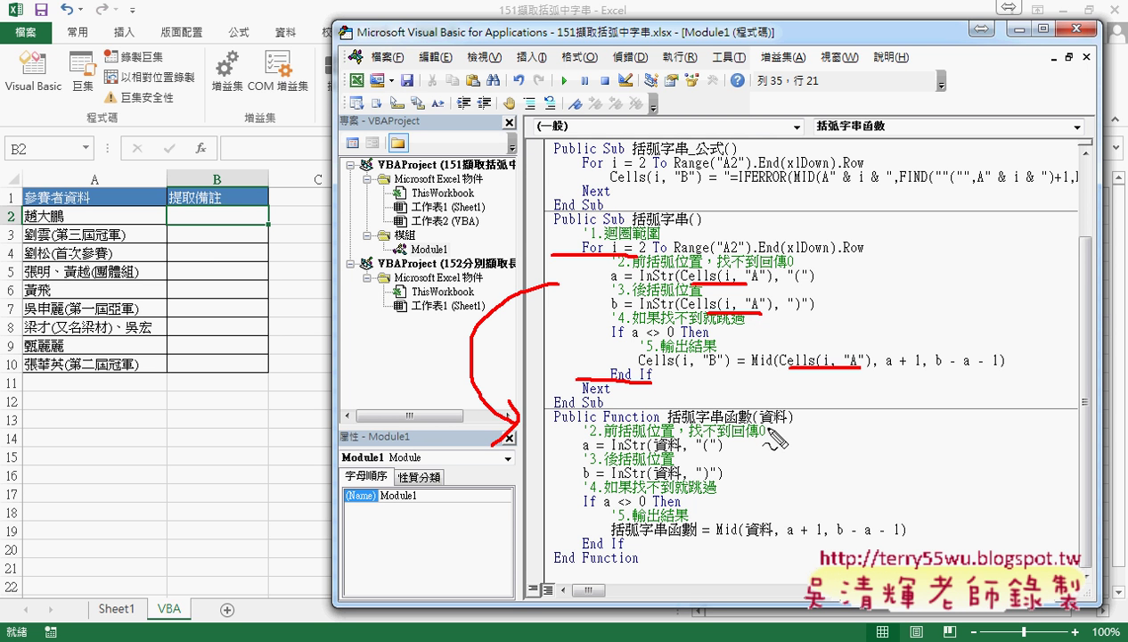
left_click_drag(765, 423, 803, 393)
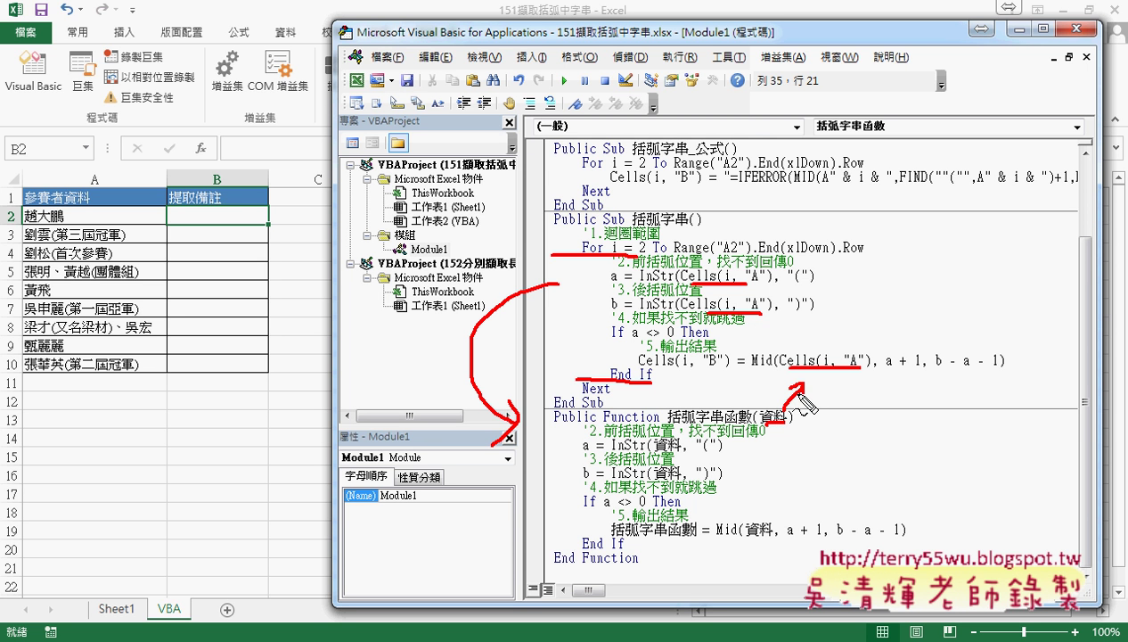
mouse_move(673, 369)
left_mouse_down()
mouse_move(727, 367)
mouse_move(721, 412)
left_mouse_up()
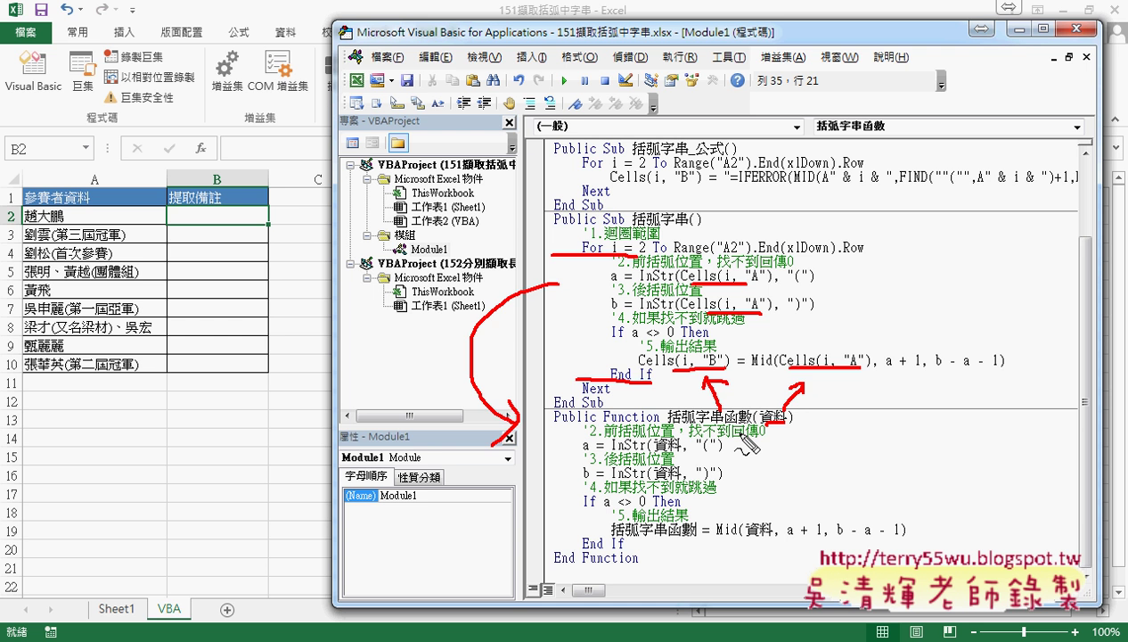
key("Escape")
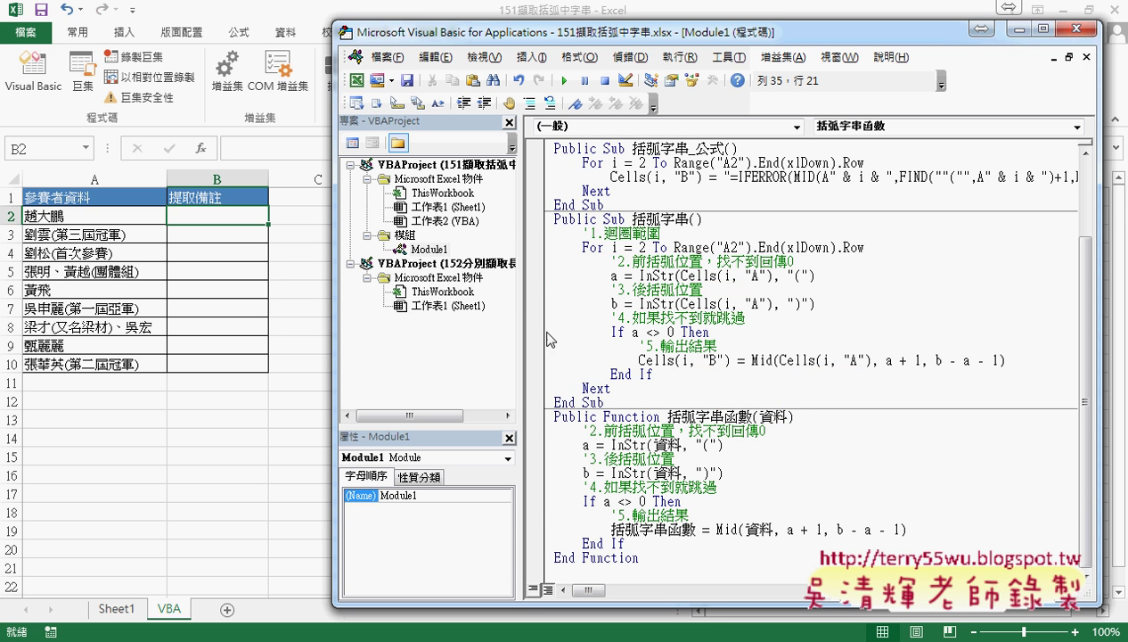
Enter =括弧字串函數(A2) in B2 and fill it down through B10
key("alt+F11")
left_click(201, 148)
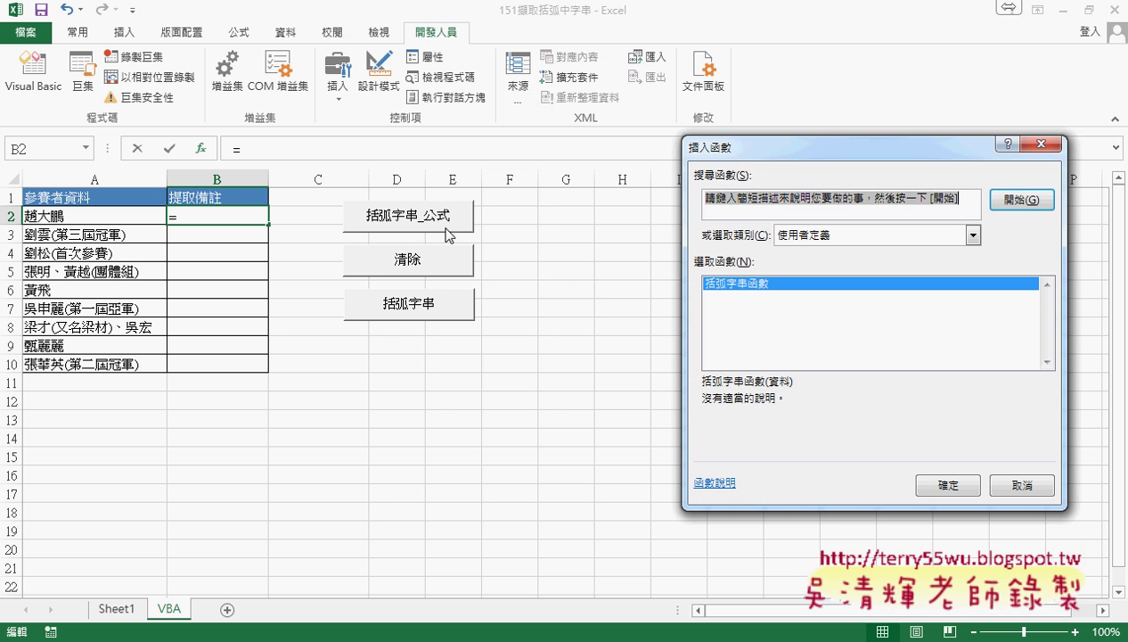
left_click(948, 485)
left_click_drag(698, 257, 319, 241)
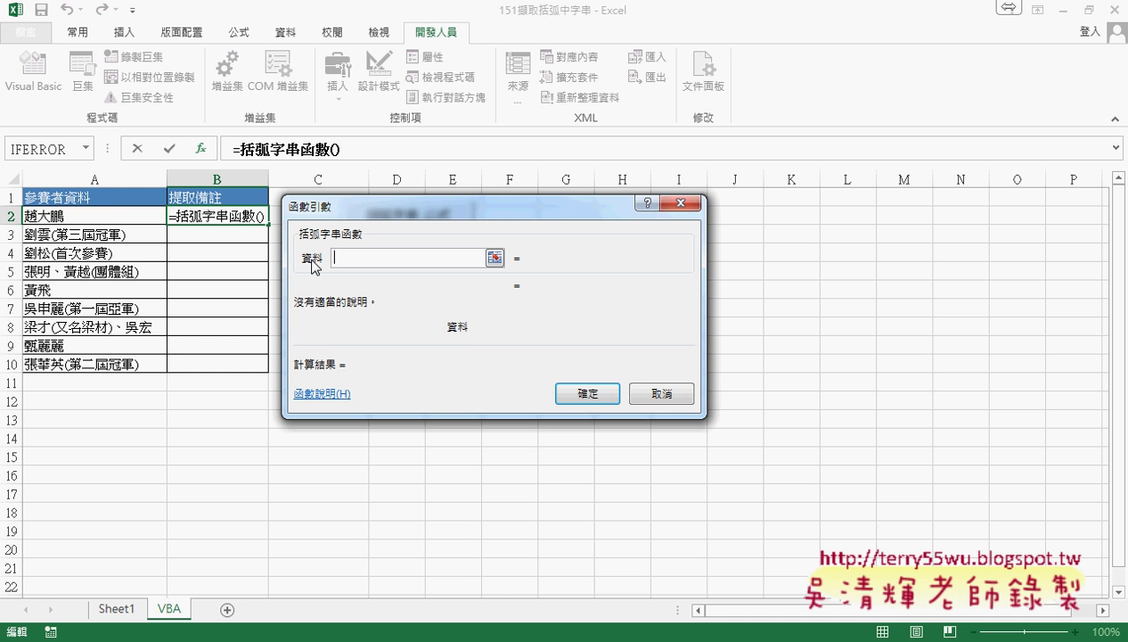
left_click(112, 216)
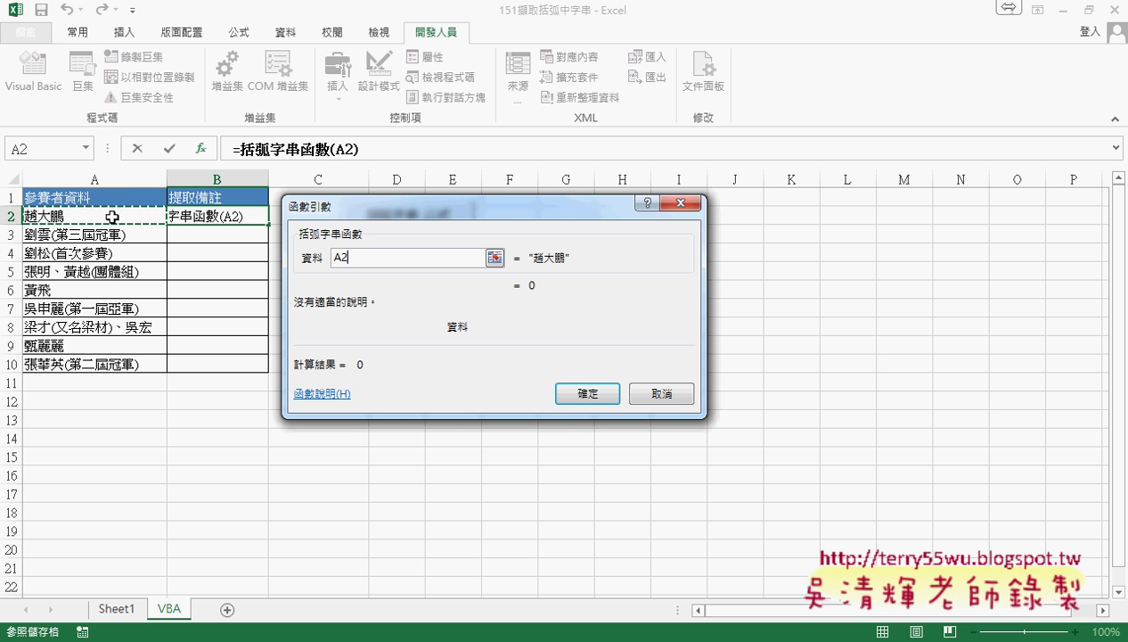
left_click(589, 393)
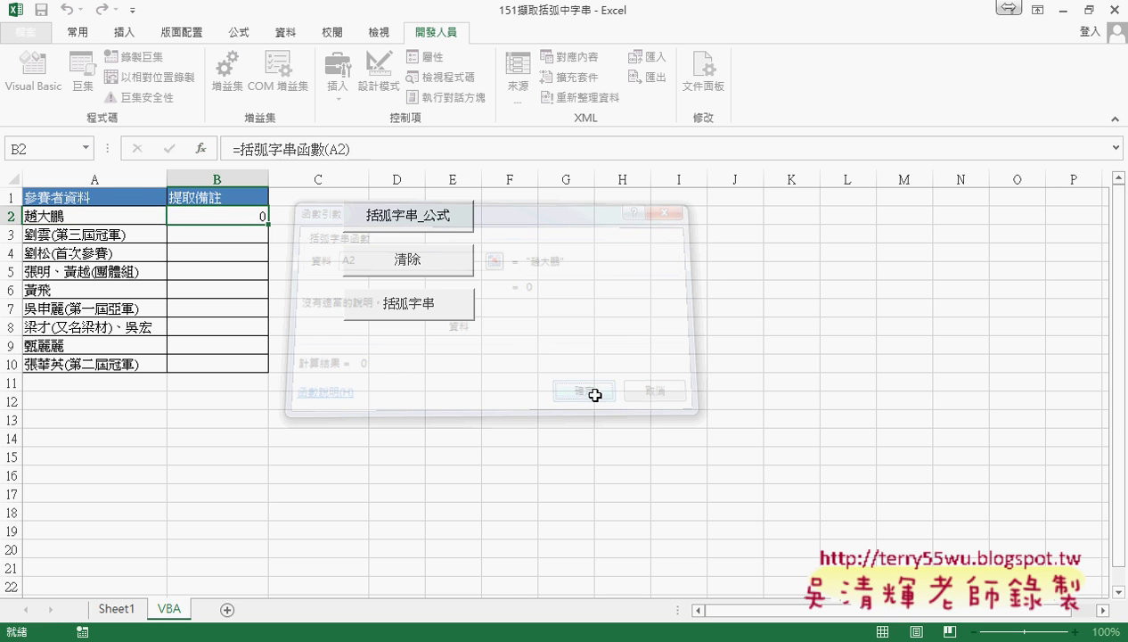
left_click_drag(267, 223, 271, 371)
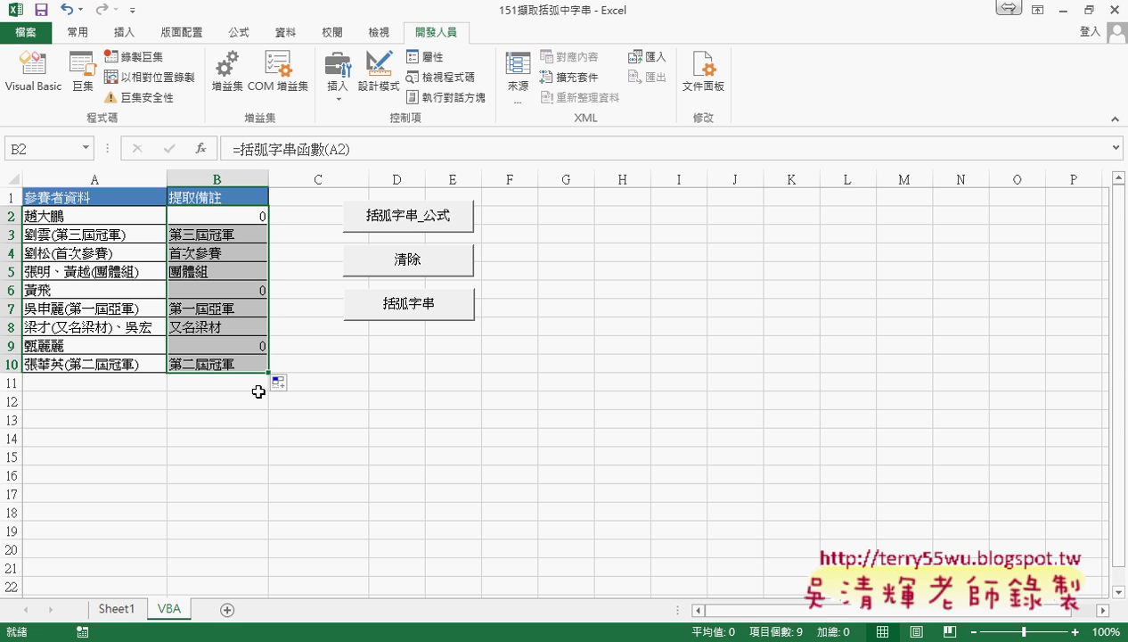
Delete the 0 results in B2 and B6, then undo to restore the formulas
left_click(247, 215)
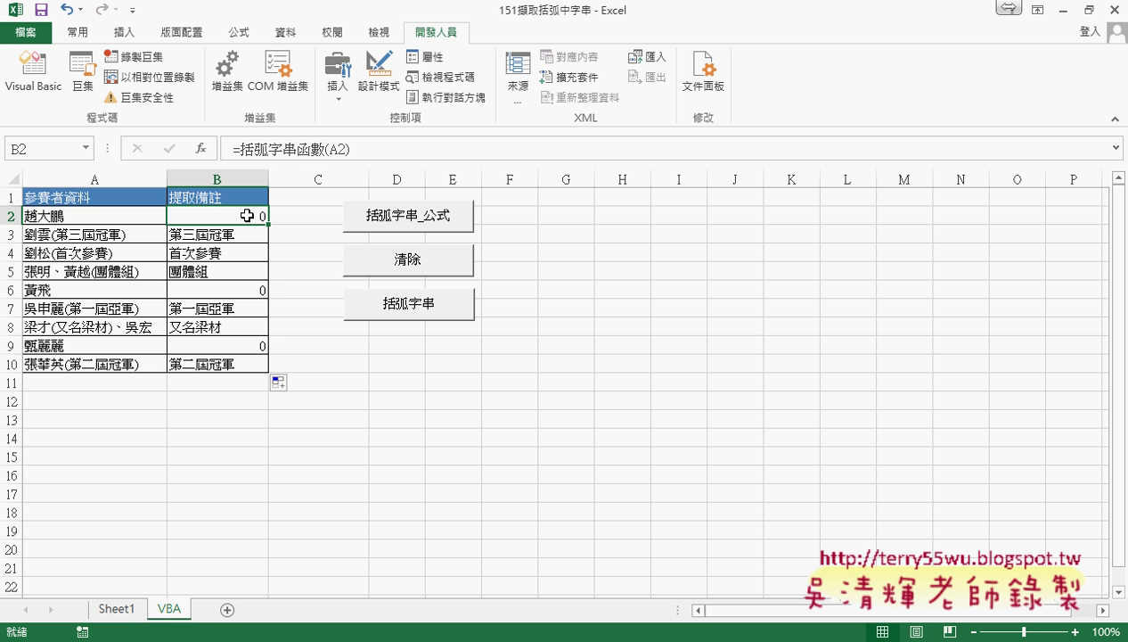
key("Delete")
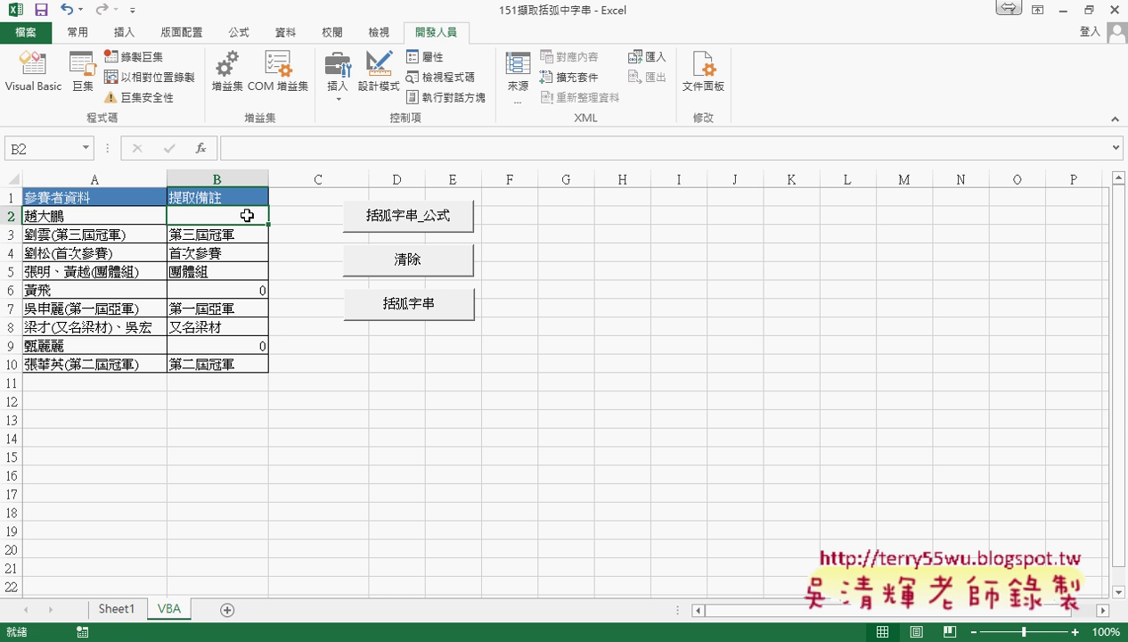
left_click(250, 290)
key("Delete")
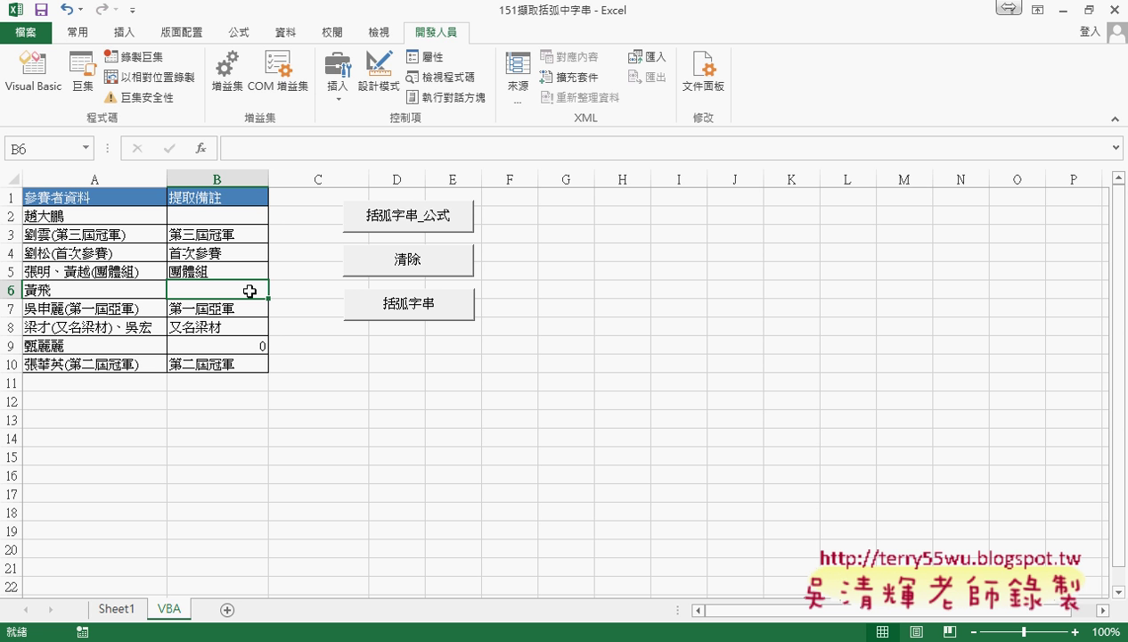
key("ctrl+z")
key("ctrl+z")
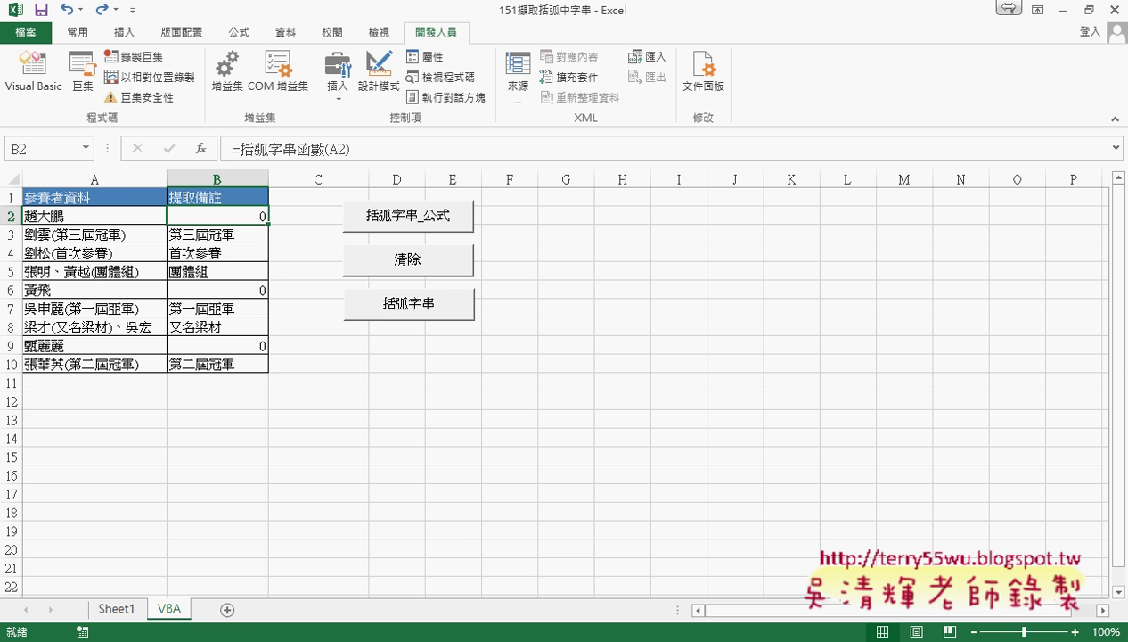
In the VBA editor, highlight the If a <> 0 condition, the Mid extraction and the function name
mouse_move(306, 637)
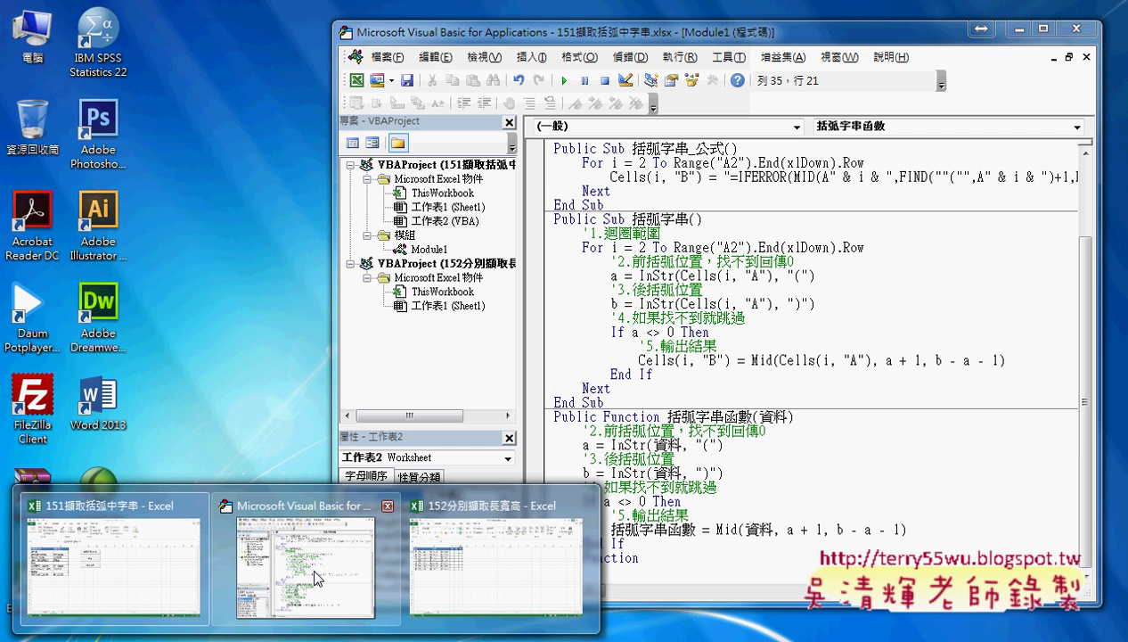
left_click(303, 562)
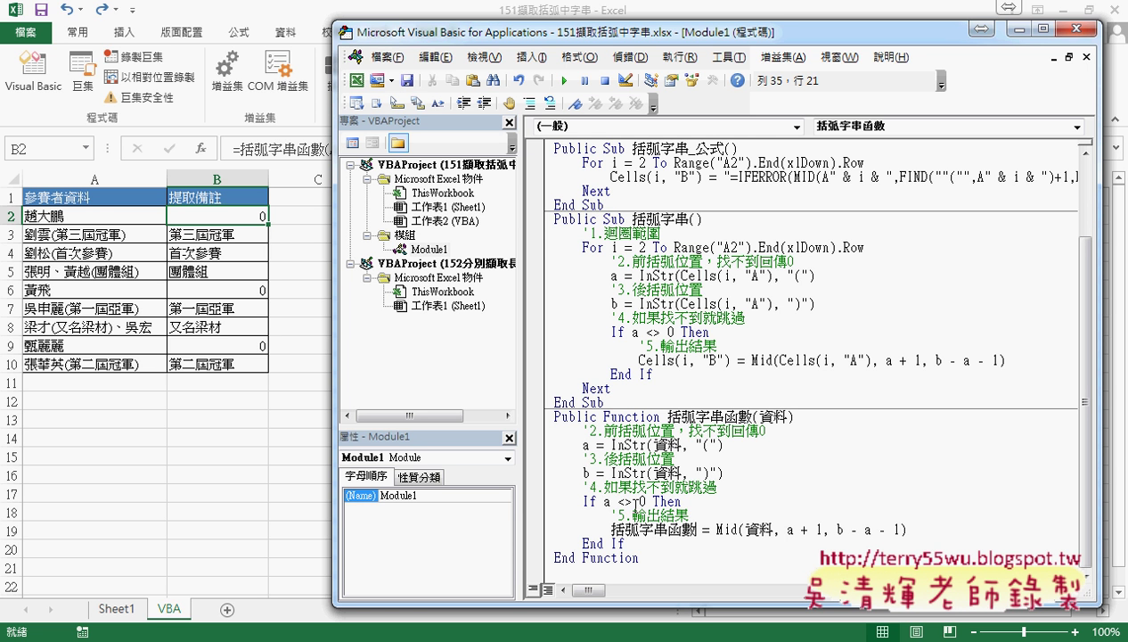
left_click(584, 502)
left_click_drag(584, 502, 681, 502)
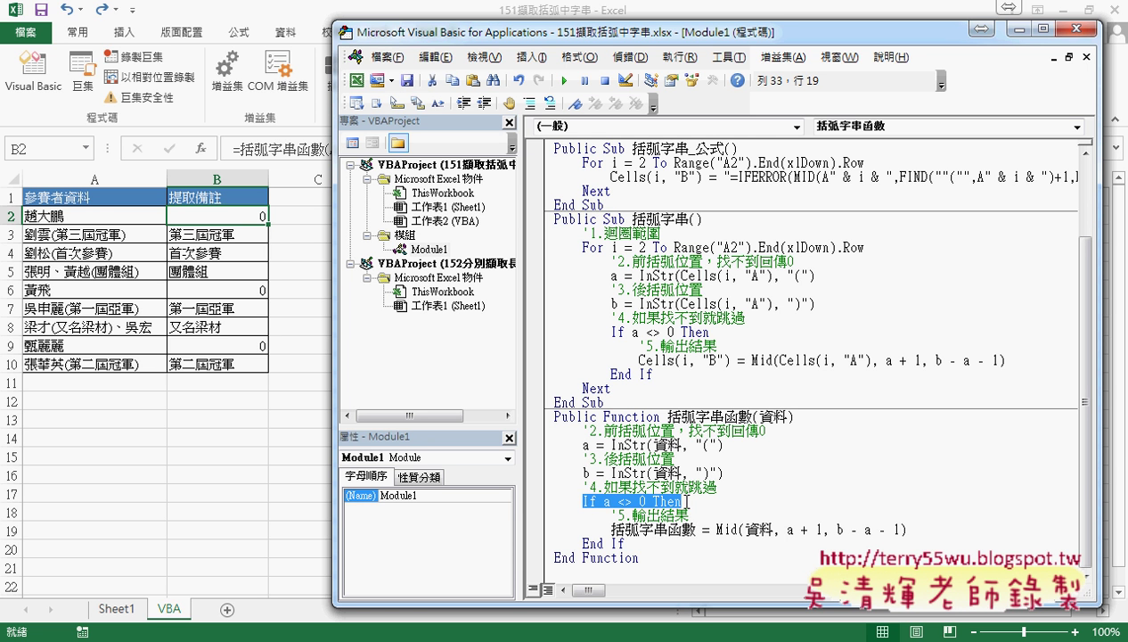
left_click_drag(611, 530, 696, 529)
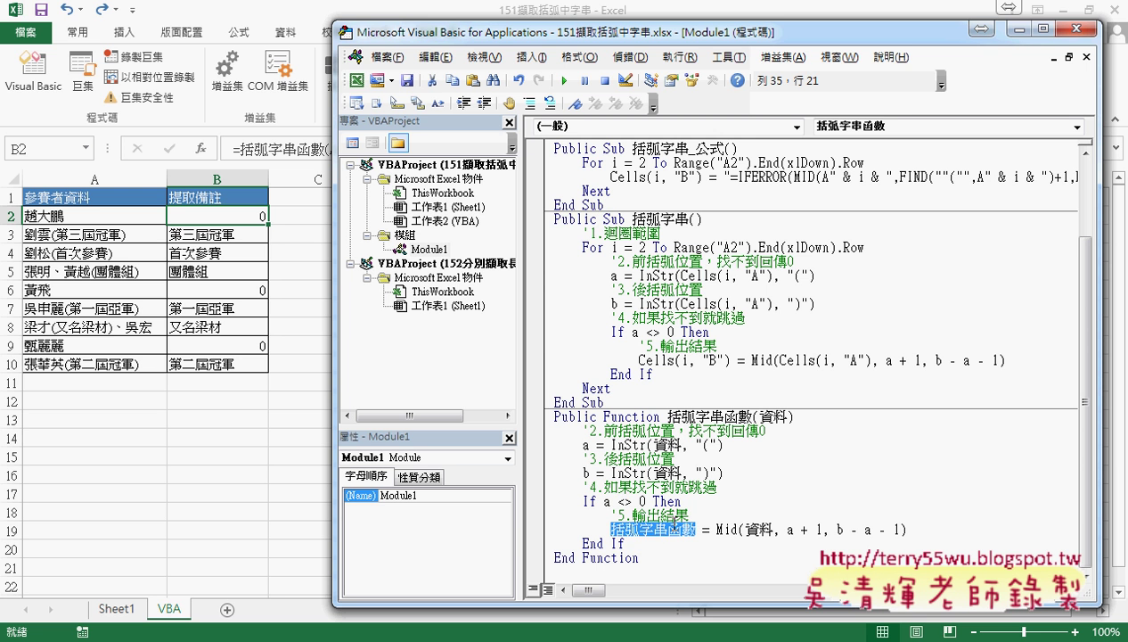
left_click_drag(604, 502, 638, 502)
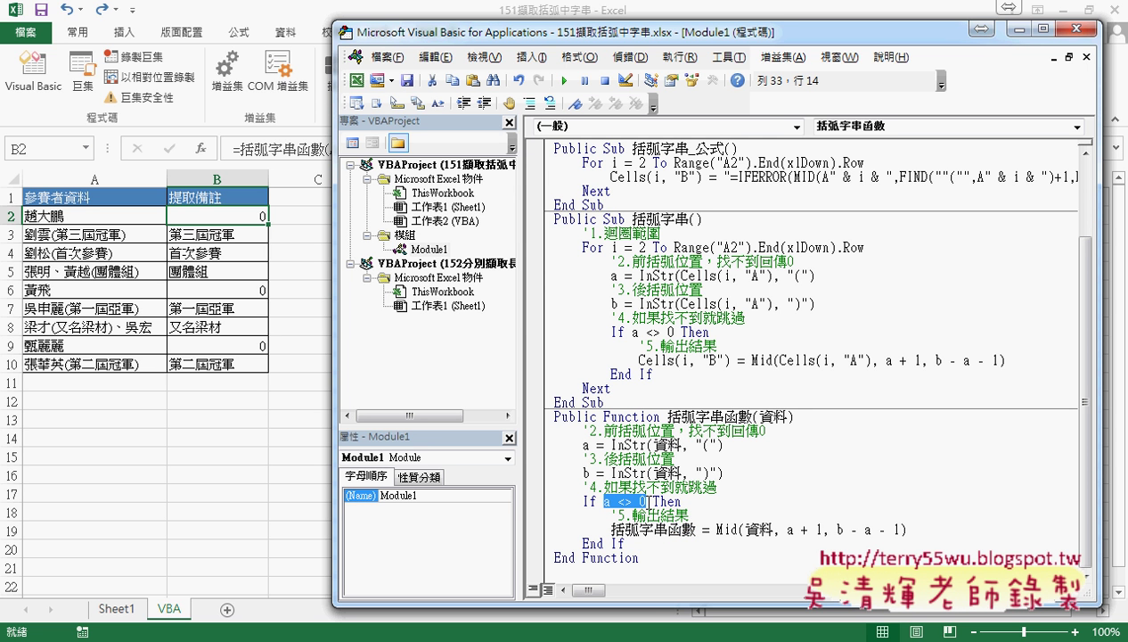
left_click_drag(906, 529, 718, 530)
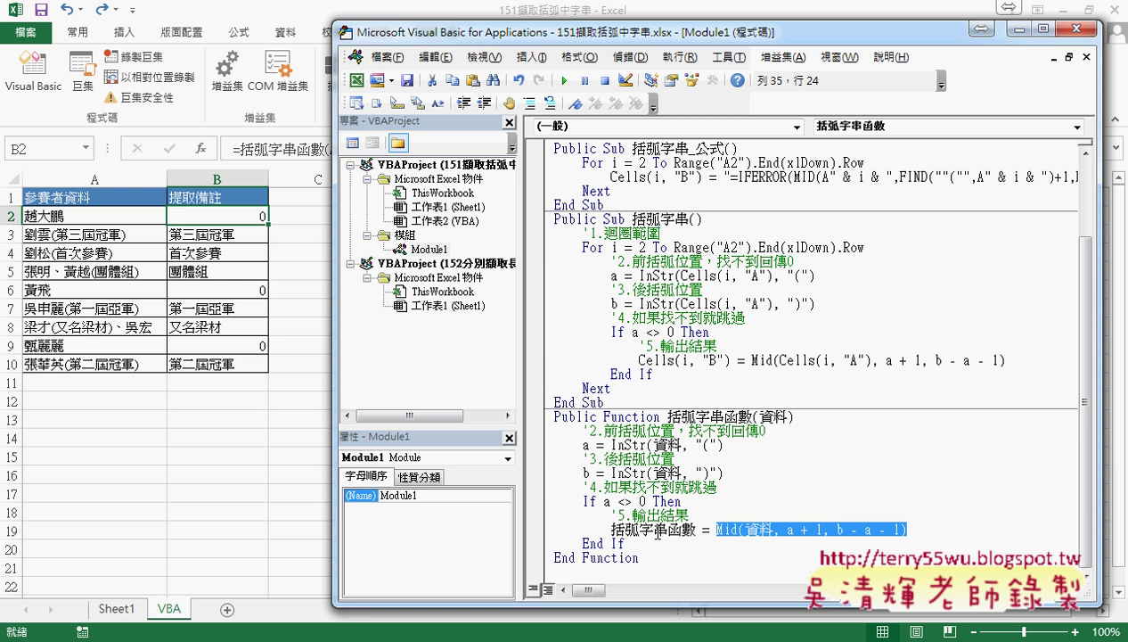
left_click_drag(667, 417, 754, 417)
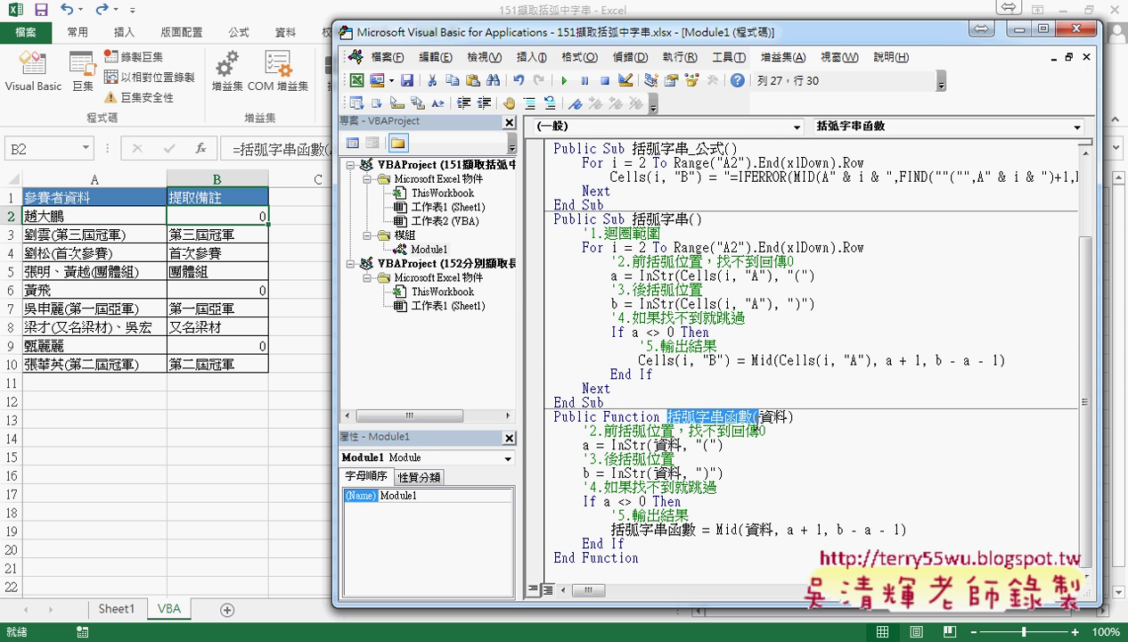
Add the line 括弧字串函數 = "" directly below the Function declaration
left_click(811, 419)
key("Return")
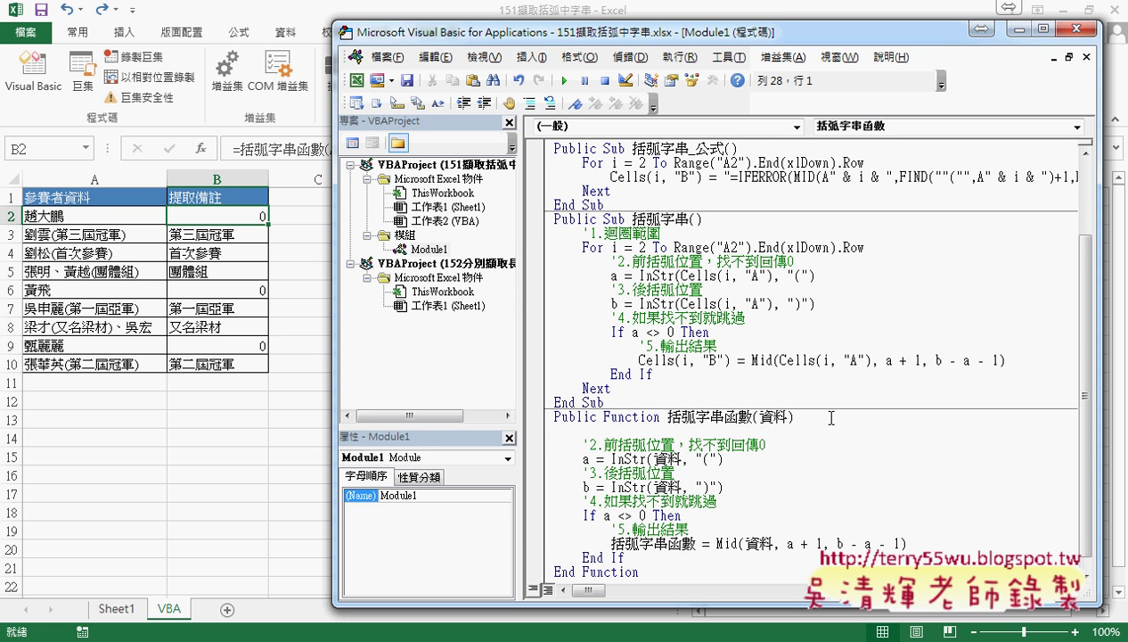
key("Tab")
left_click_drag(668, 417, 752, 417)
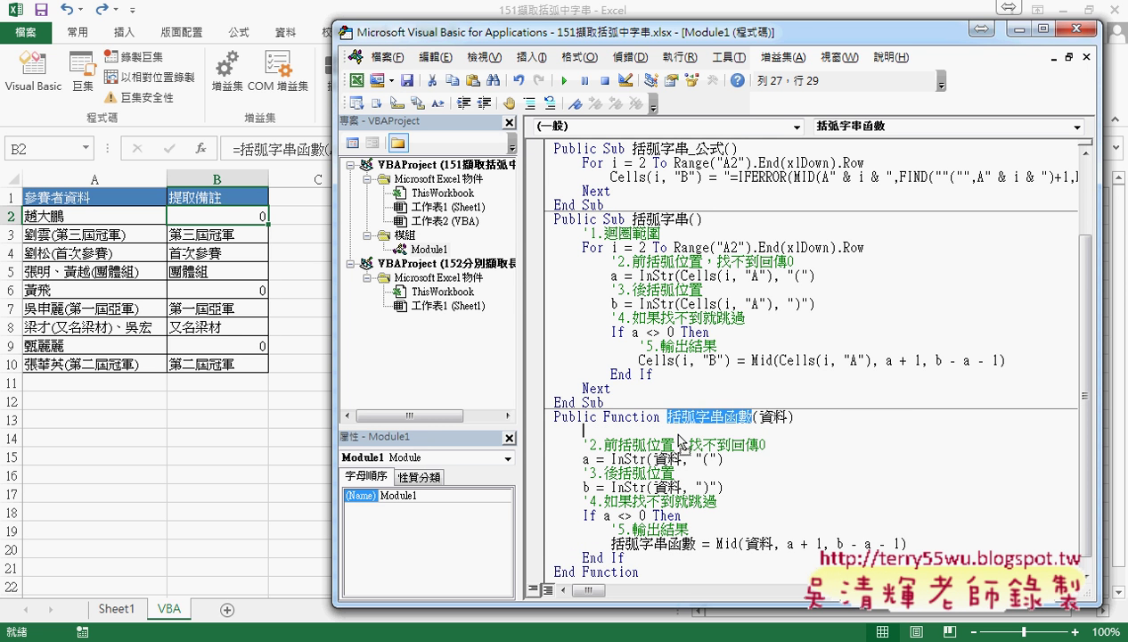
left_click_drag(682, 443, 685, 432)
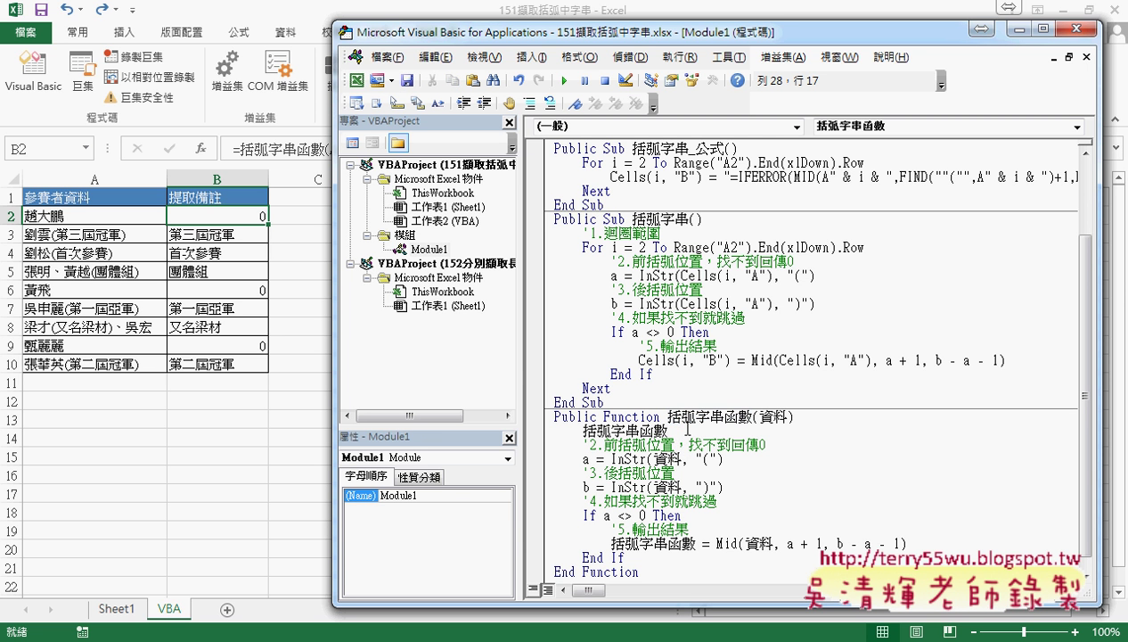
type("ㄦ")
type("=")
type("\"\"")
left_click(700, 514)
Compare the new empty-string line against the Mid extraction expression
left_click_drag(905, 543, 716, 543)
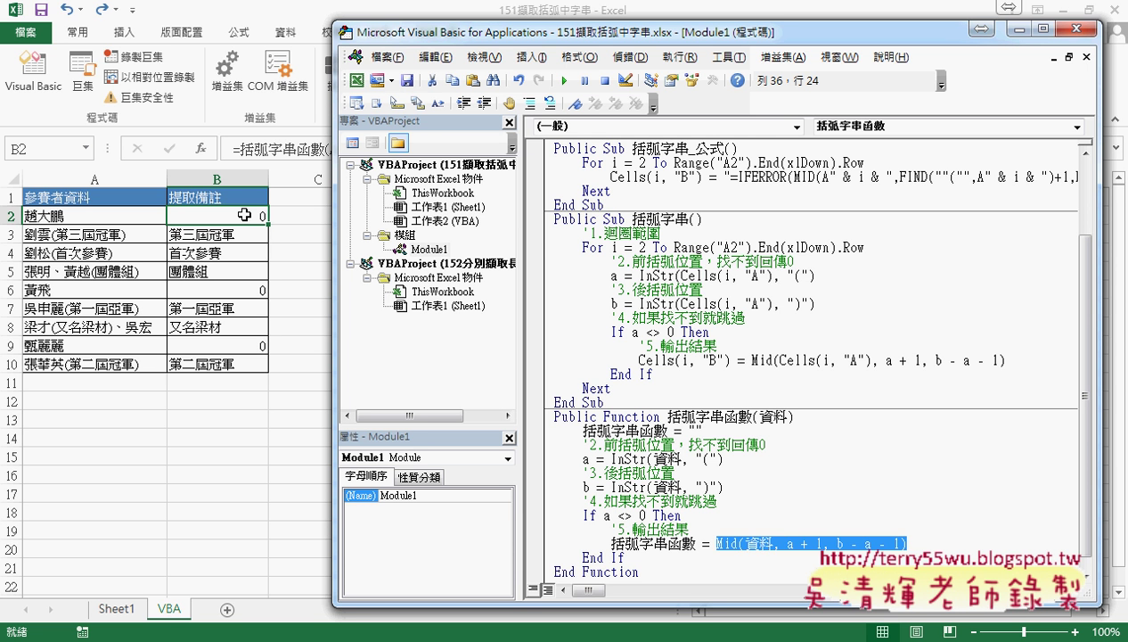
left_click_drag(703, 431, 584, 430)
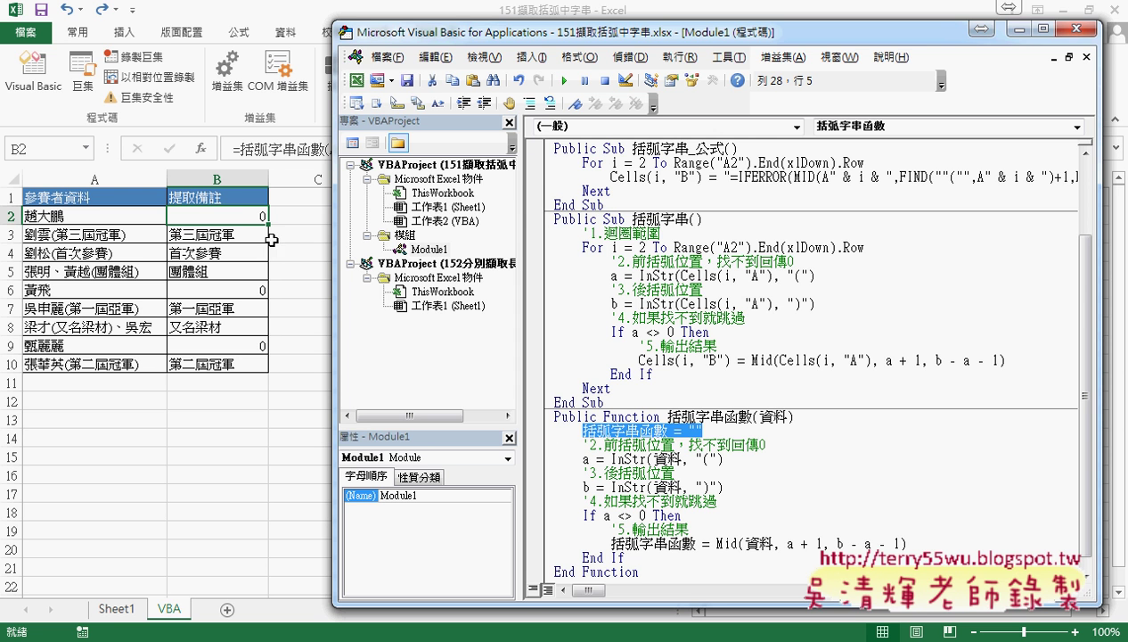
left_click(236, 217)
Recommit B2's =括弧字串函數(A2) so rows 2, 6 and 9 show blank instead of 0
left_click(265, 150)
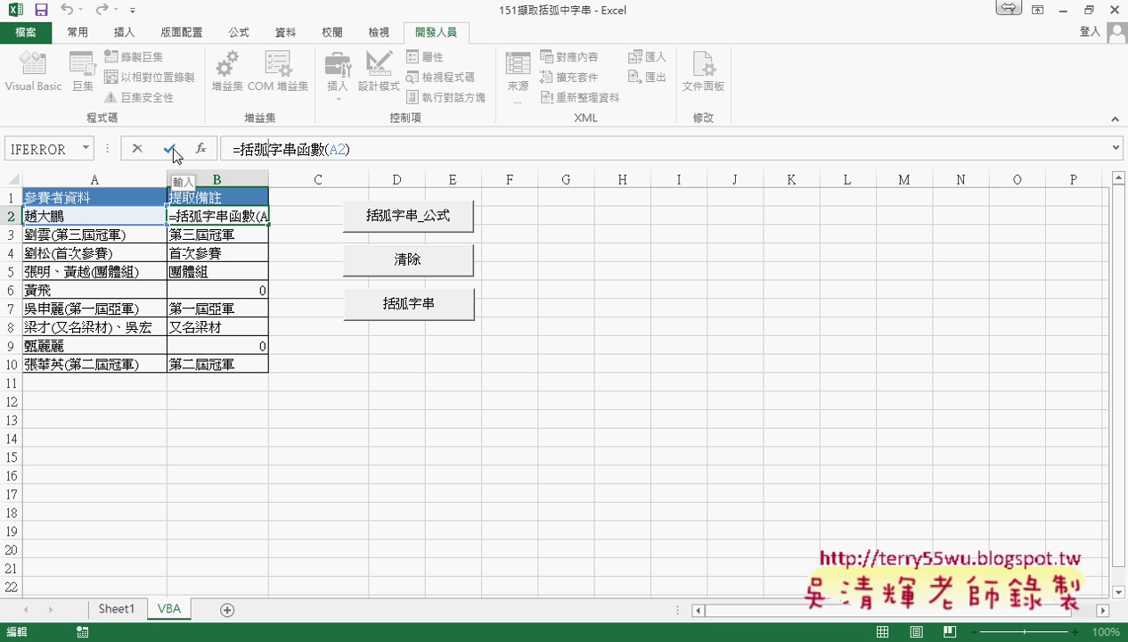
left_click(174, 150)
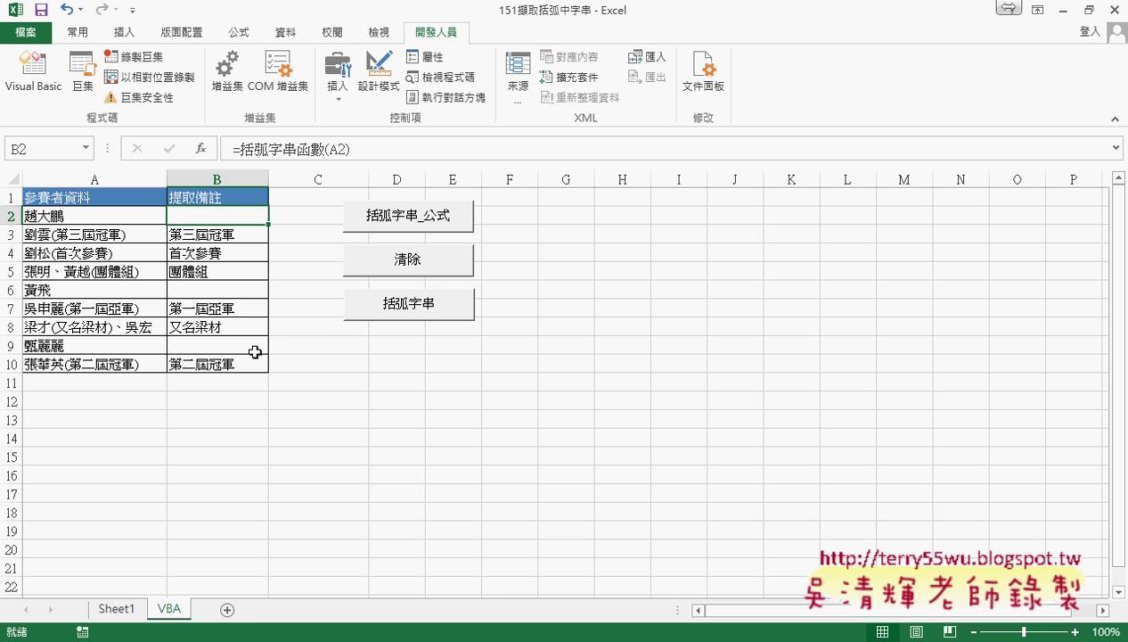
left_click(348, 634)
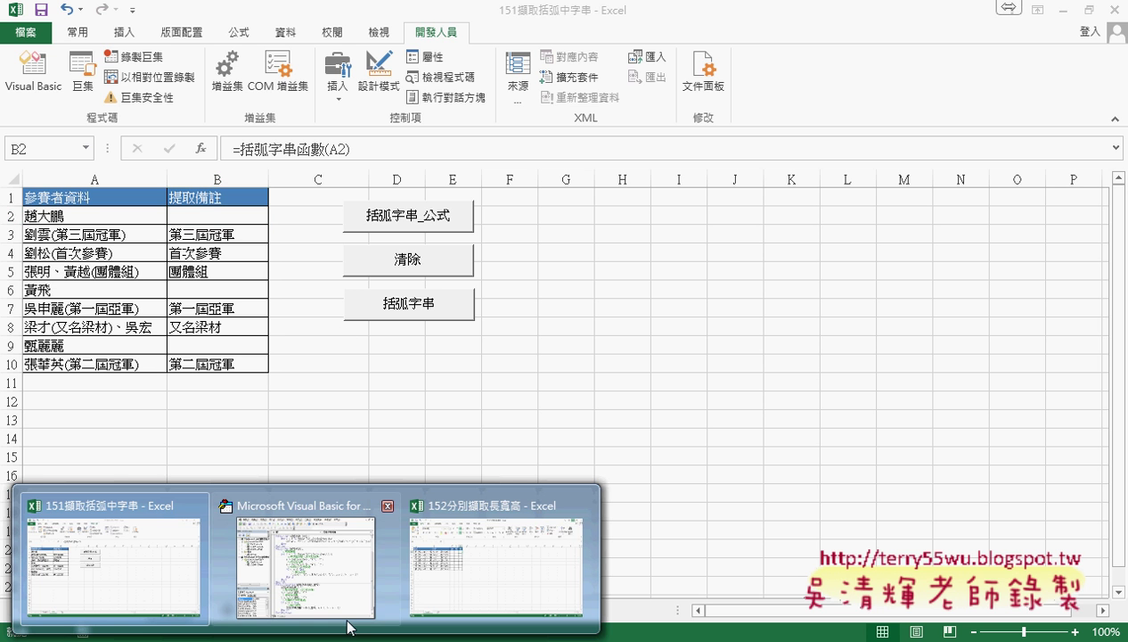
Add an Else line after the Mid assignment in the If block
left_click(317, 593)
scroll(635, 504, "down", 1)
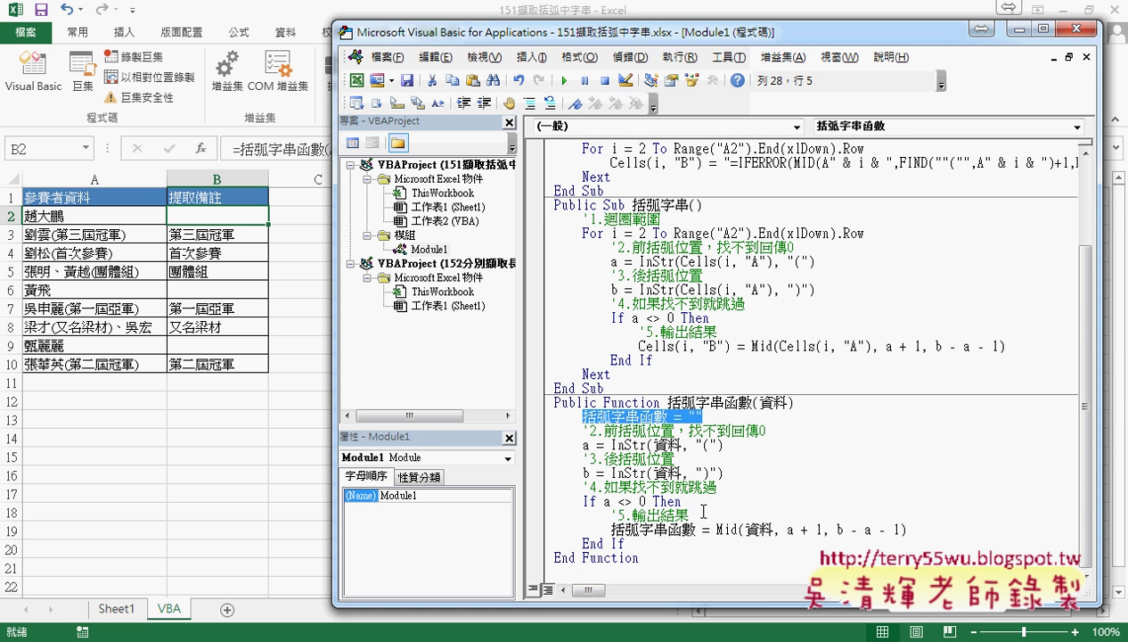
left_click_drag(583, 501, 682, 501)
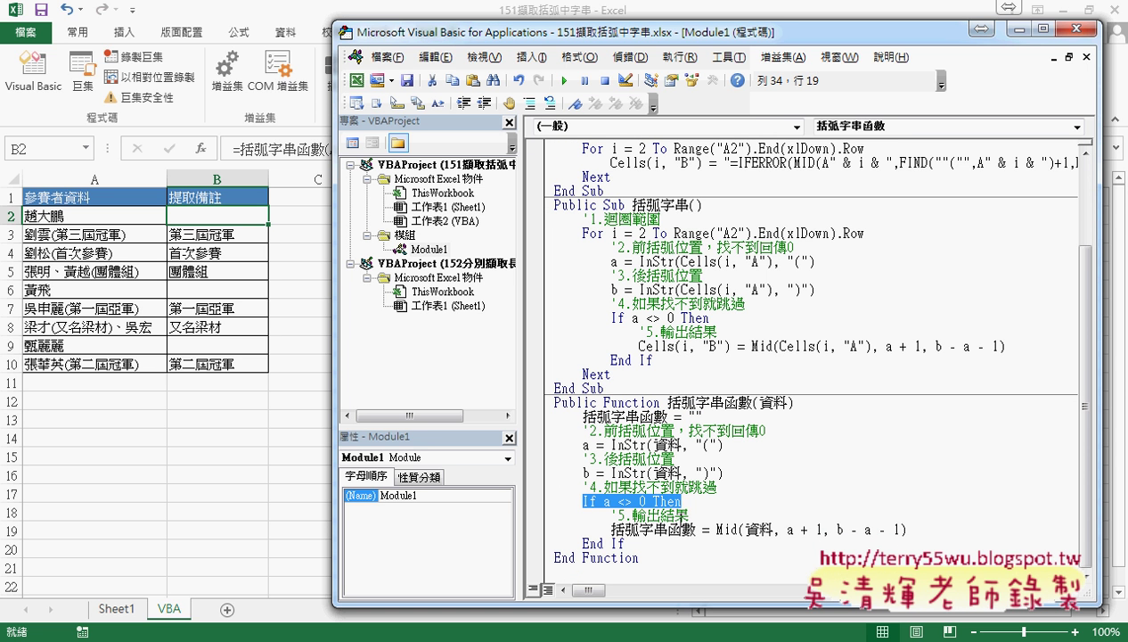
left_click(936, 530)
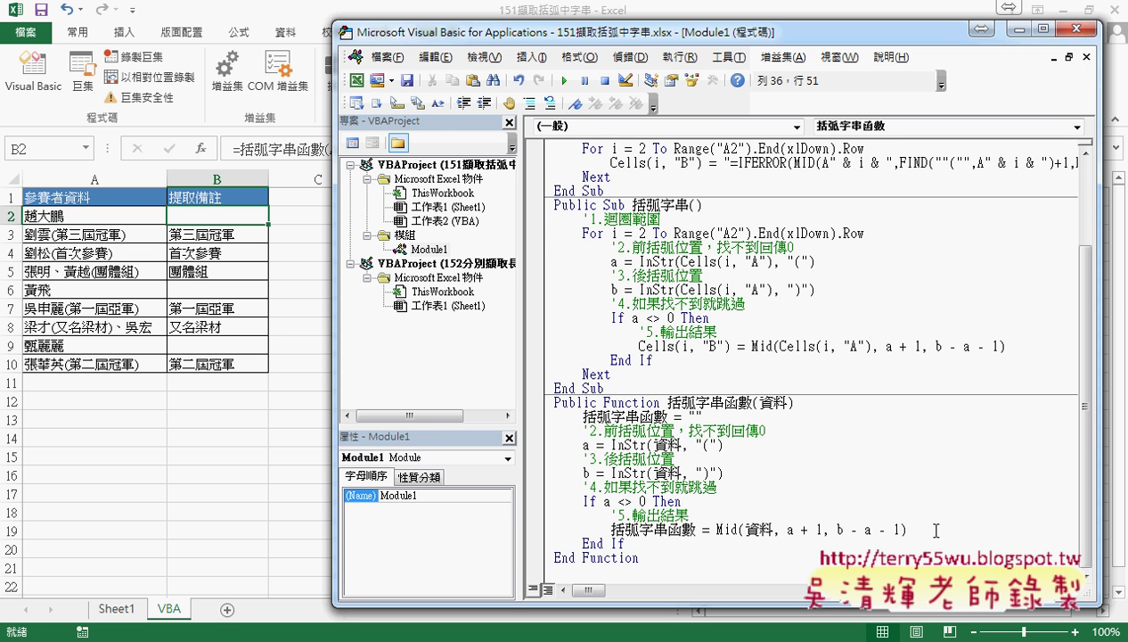
key("Return")
key("BackSpace")
type("e")
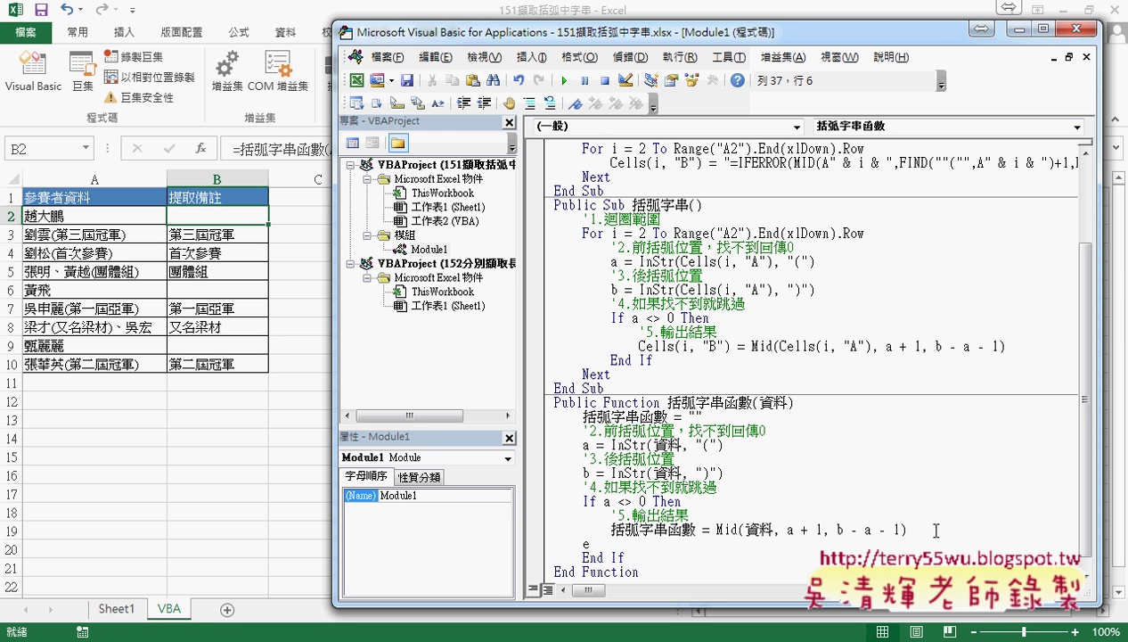
type("lse")
key("Return")
key("Tab")
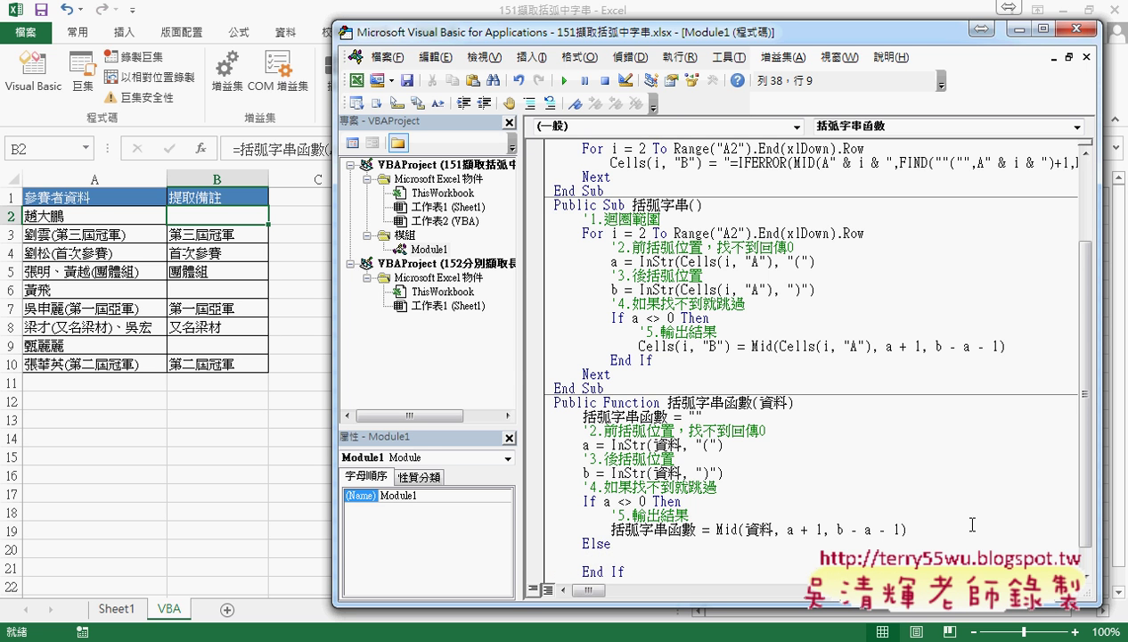
Move the 括弧字串函數 = "" line under the new Else branch
scroll(962, 518, "down", 1)
left_click_drag(606, 473, 908, 503)
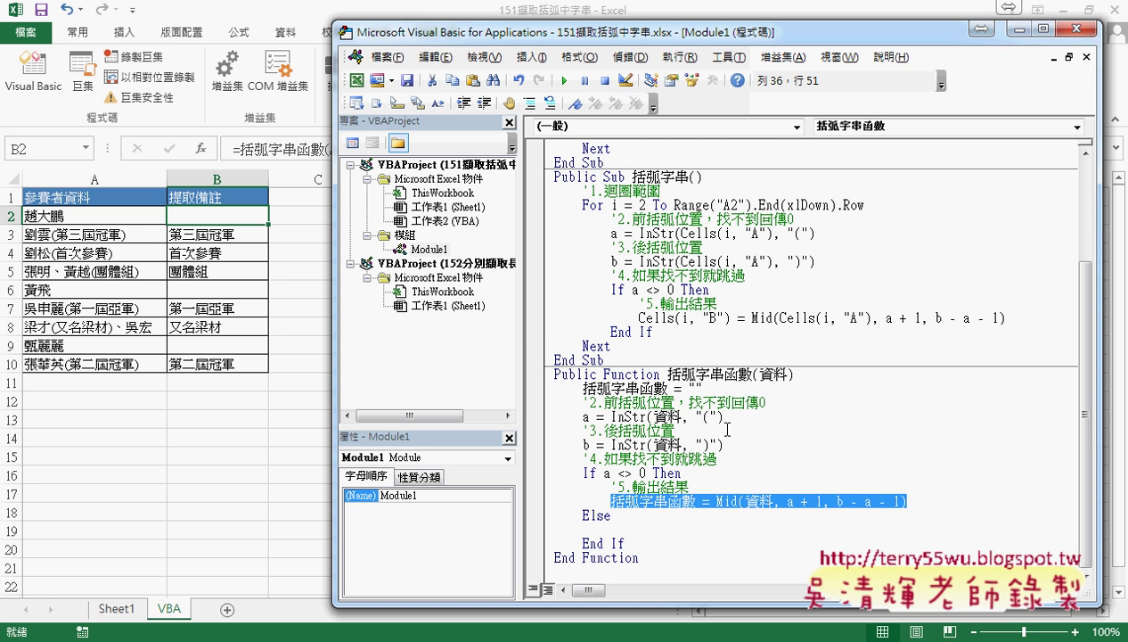
mouse_move(704, 387)
left_mouse_down()
mouse_move(581, 387)
mouse_move(624, 534)
mouse_move(615, 529)
left_mouse_up()
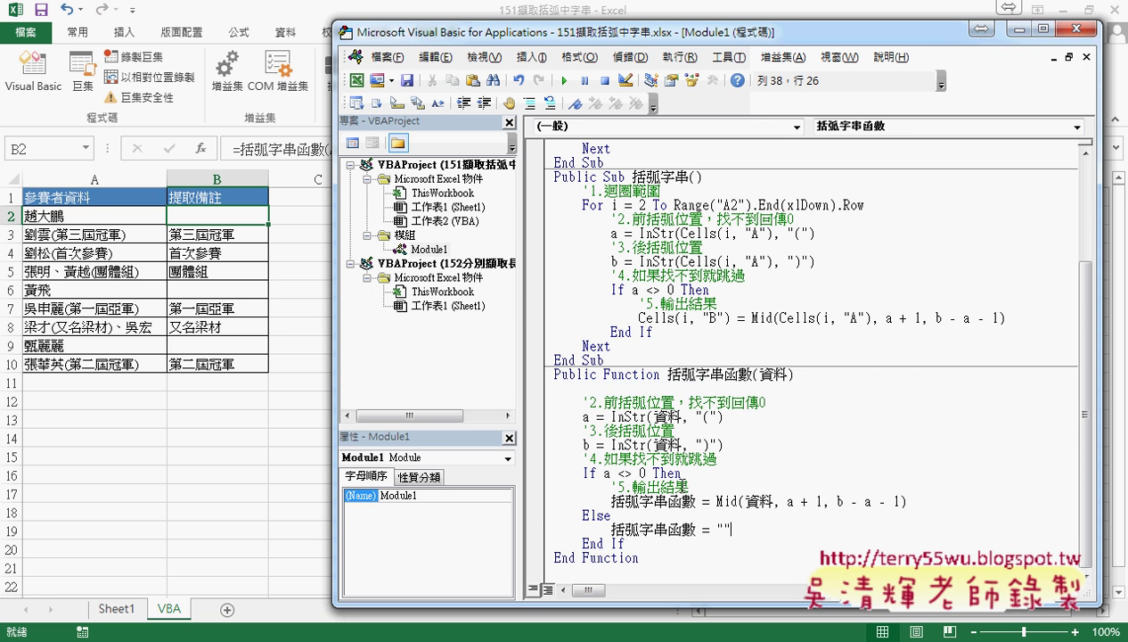
left_click_drag(731, 529, 613, 529)
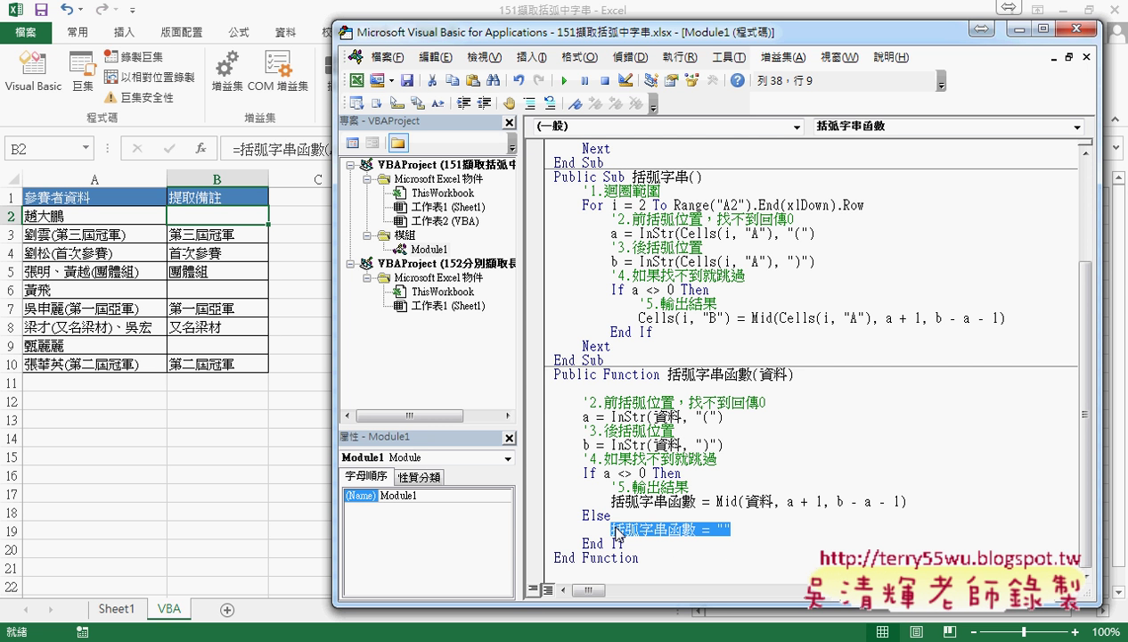
left_click(622, 527)
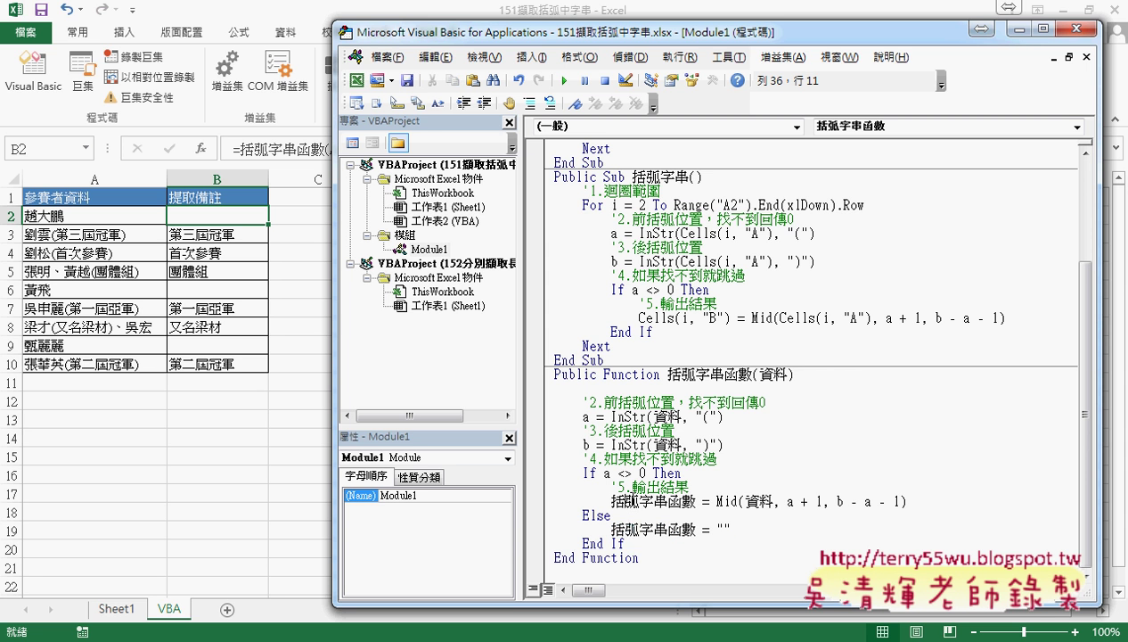
left_click(628, 540)
left_click(633, 527)
Recommit B2's =括弧字串函數(A2) and verify rows 2, 6 and 9 remain blank
left_click(225, 214)
left_click(265, 145)
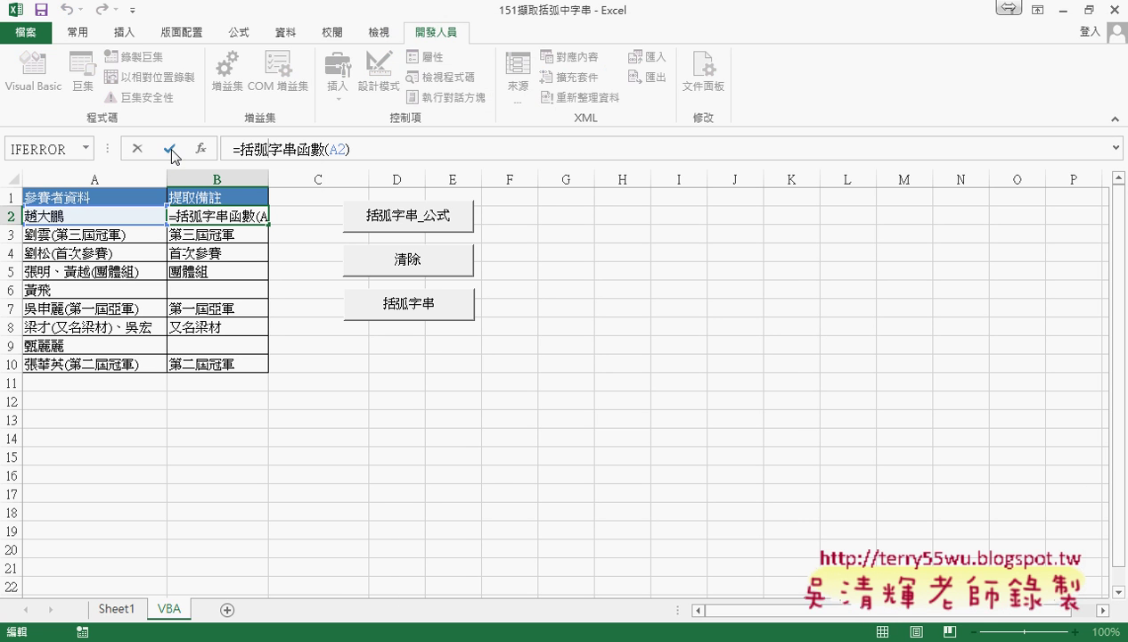
left_click(168, 148)
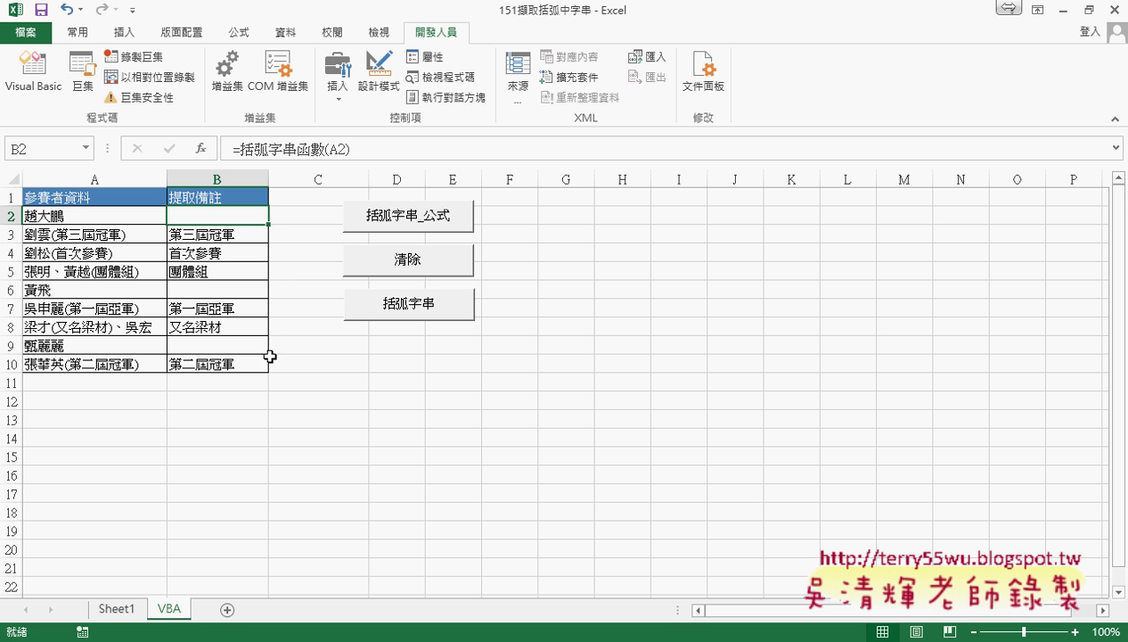
mouse_move(187, 641)
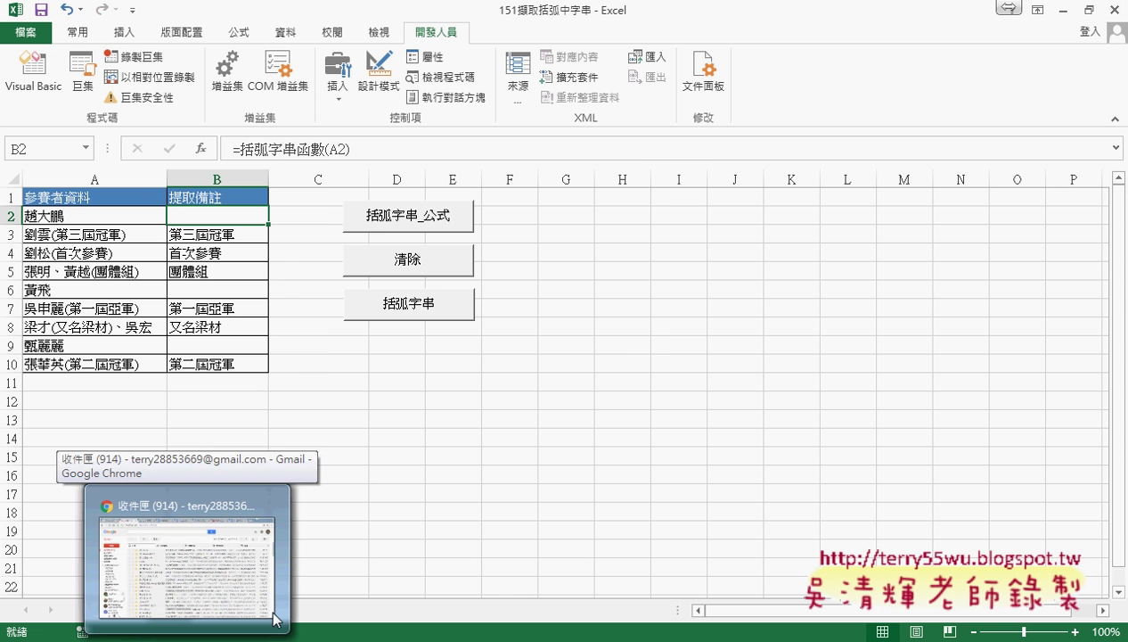
left_click(662, 345)
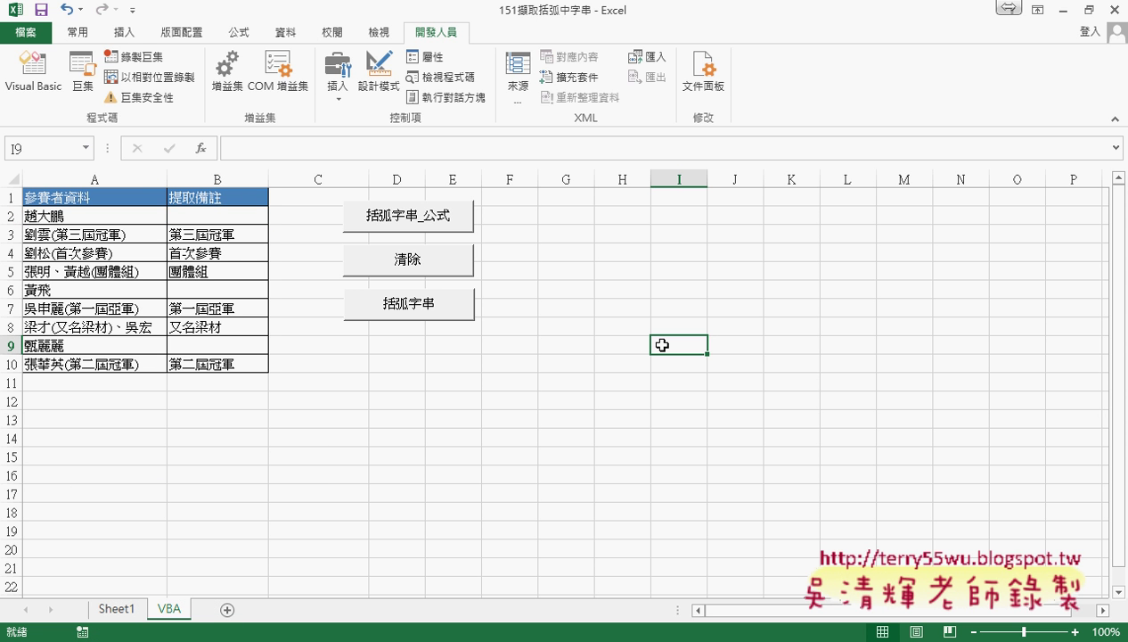